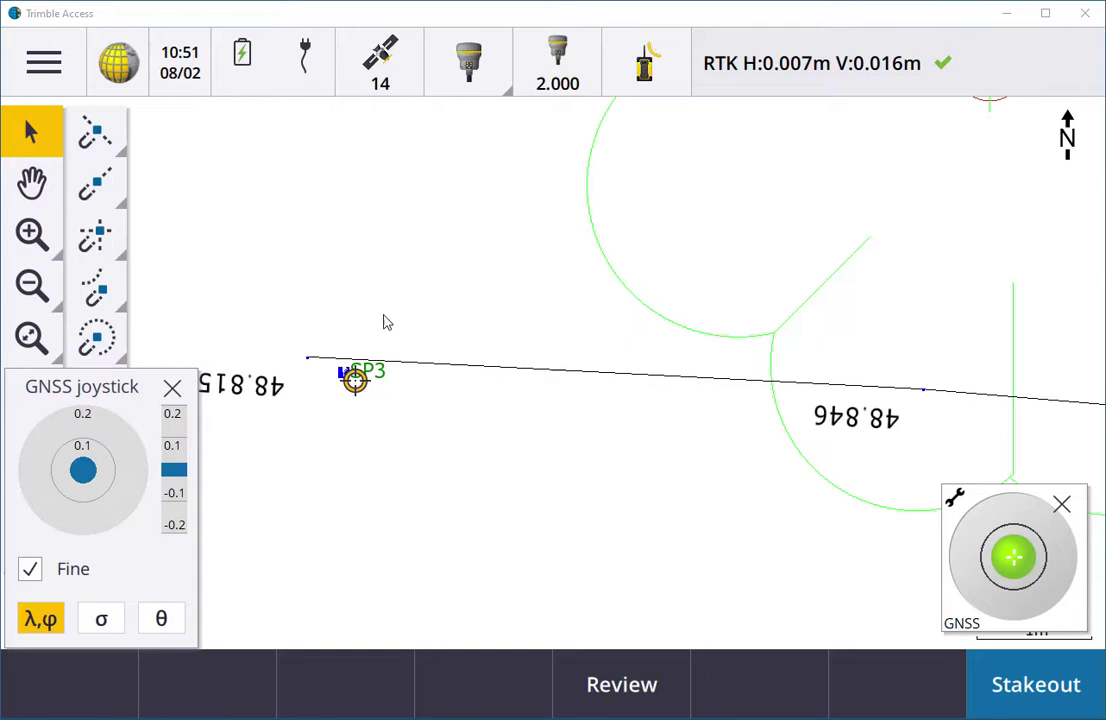
# Step: Zoom in around SP3, zoom out twice to show nearby features, and clear the map selection
pyautogui.click(31, 233)
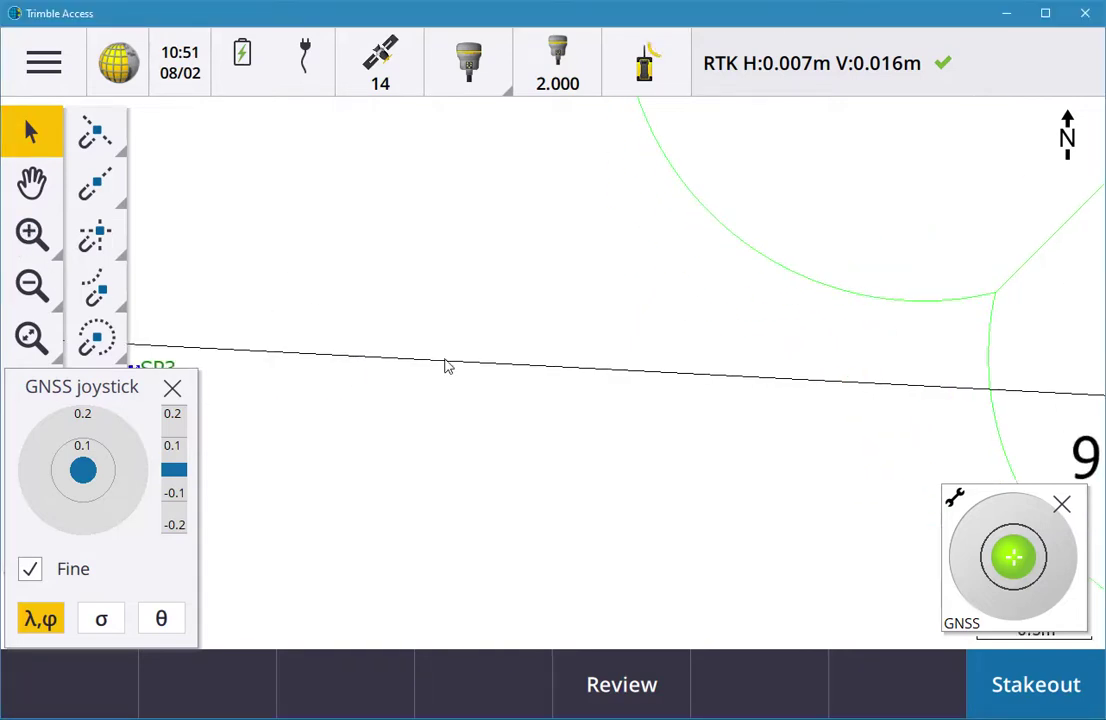
pyautogui.click(28, 285)
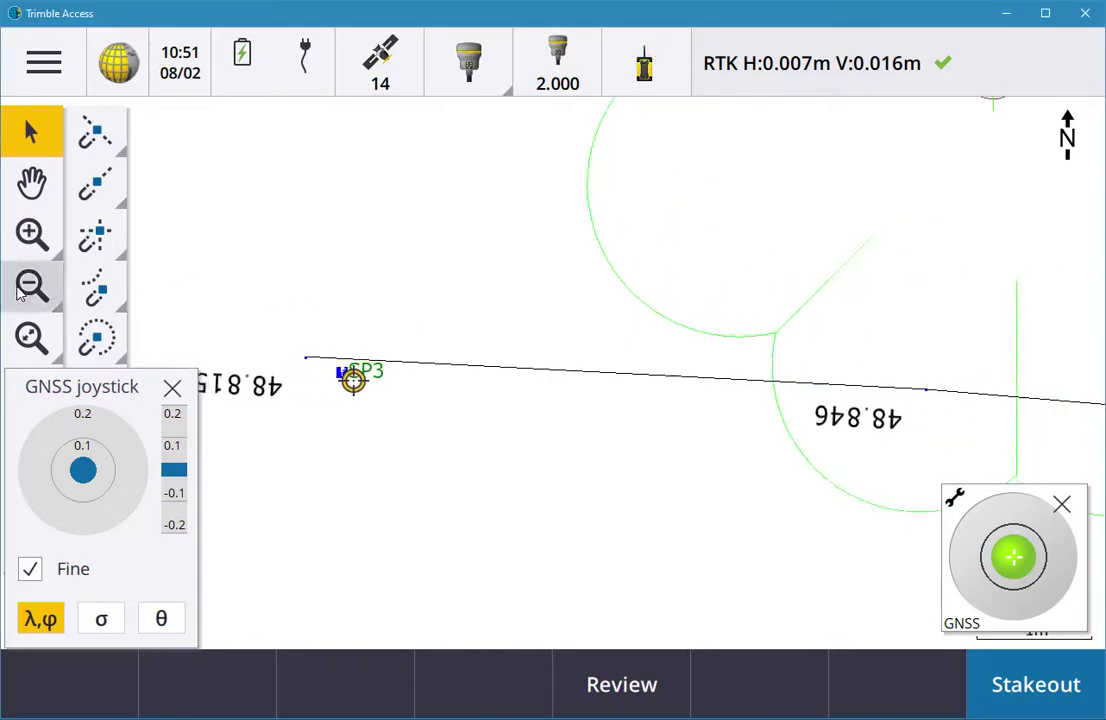
pyautogui.click(28, 287)
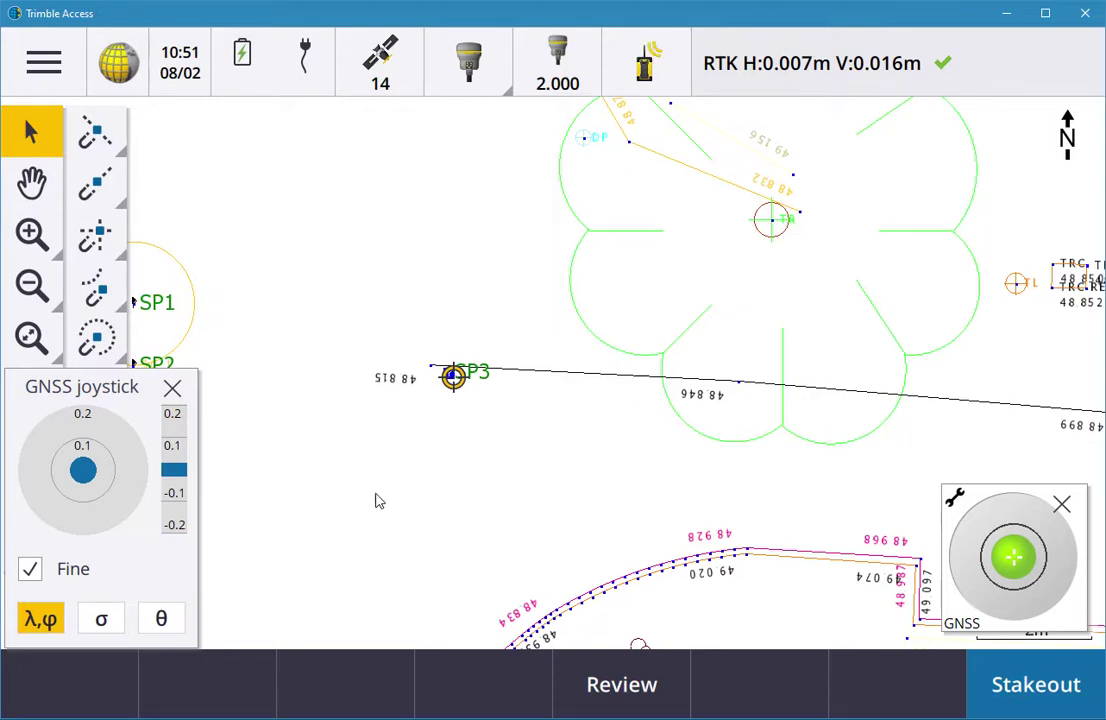
pyautogui.click(334, 477)
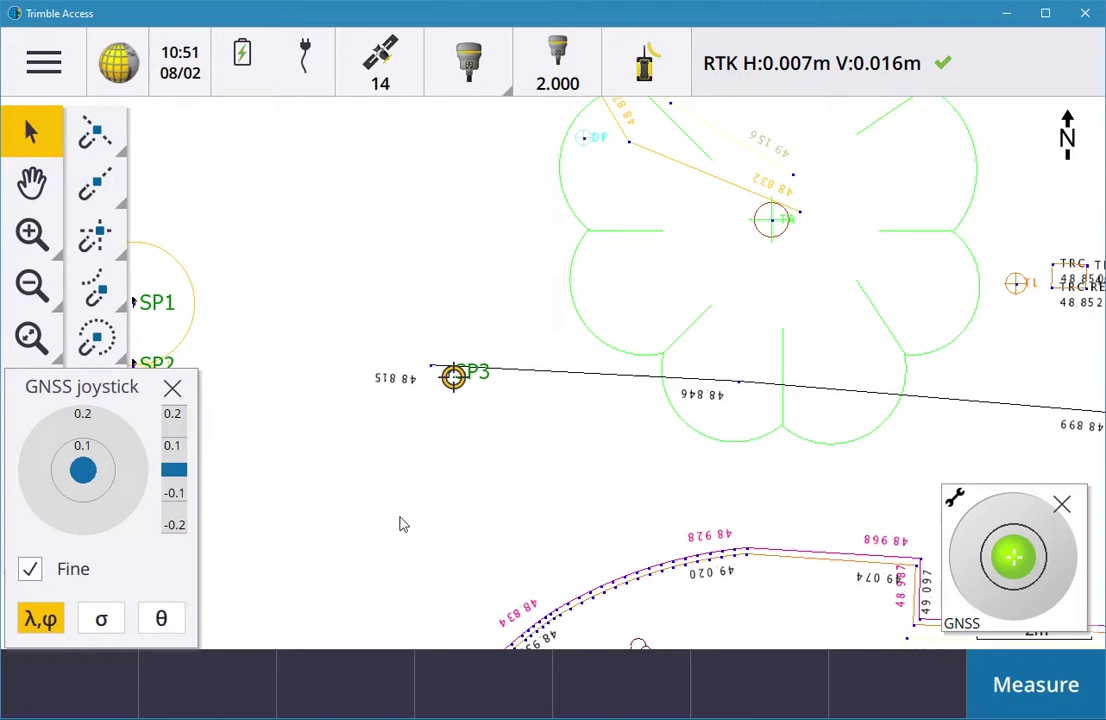
# Step: Select the Centre Line polyline near SP3 and bring up its action menu
pyautogui.click(594, 378)
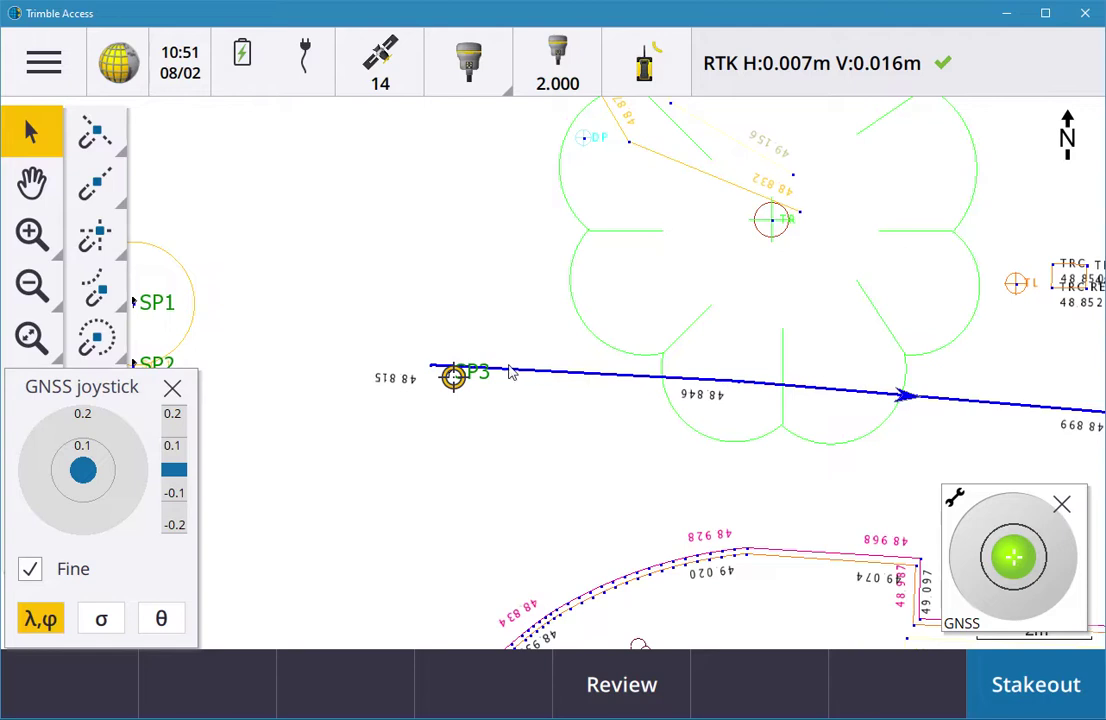
pyautogui.rightClick(518, 416)
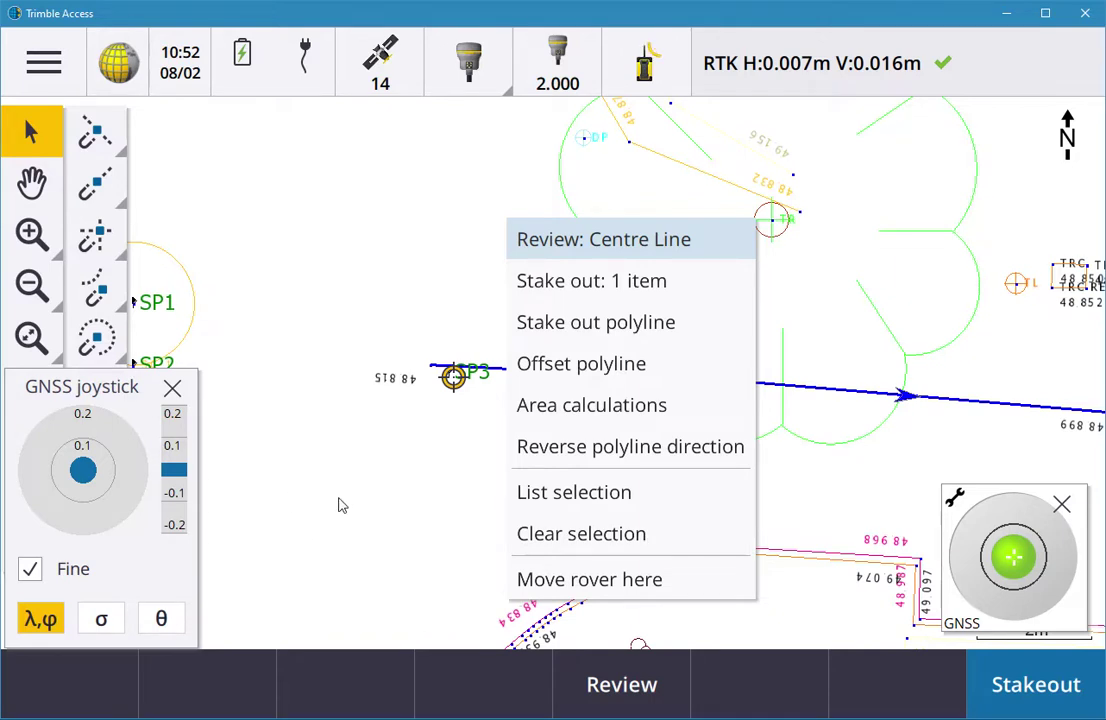
# Step: Dismiss the action menu and start staking out Centre Line with the 'To the polyline' method
pyautogui.click(380, 503)
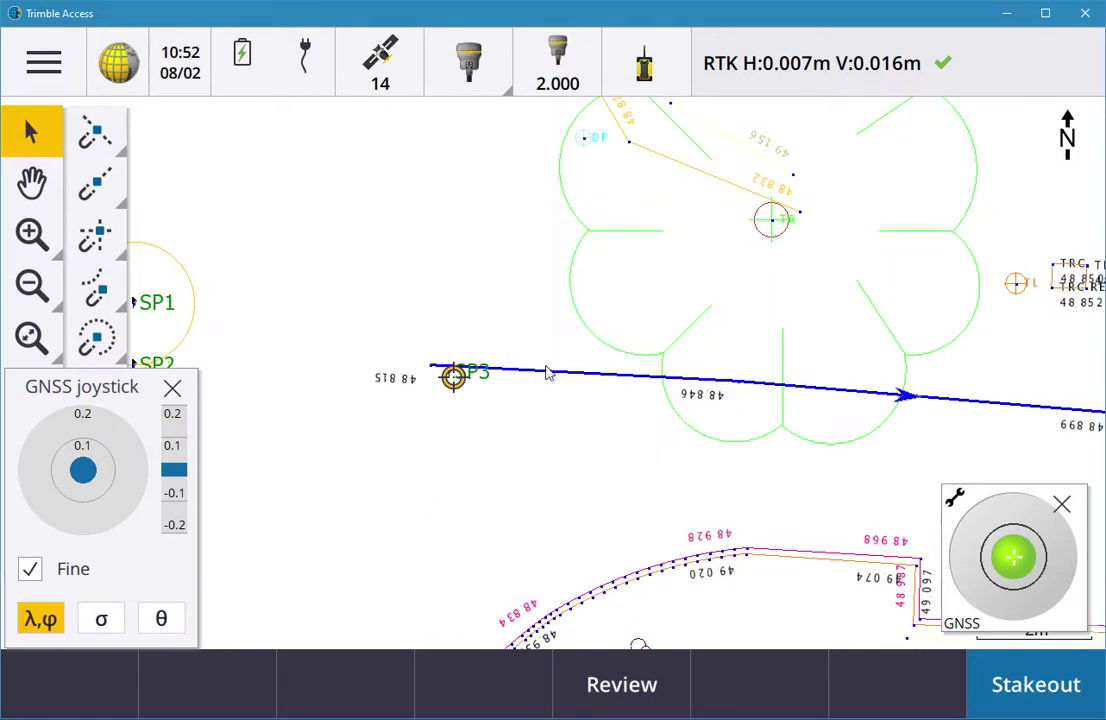
pyautogui.click(1031, 683)
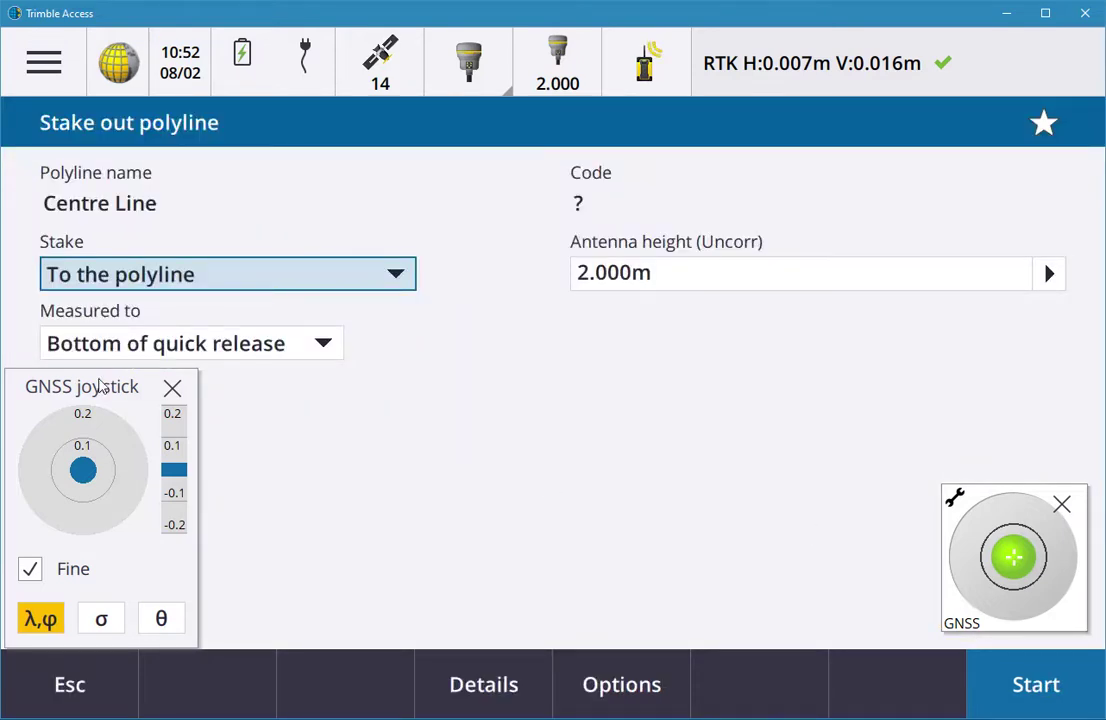
pyautogui.moveTo(110, 392); pyautogui.dragTo(871, 383)
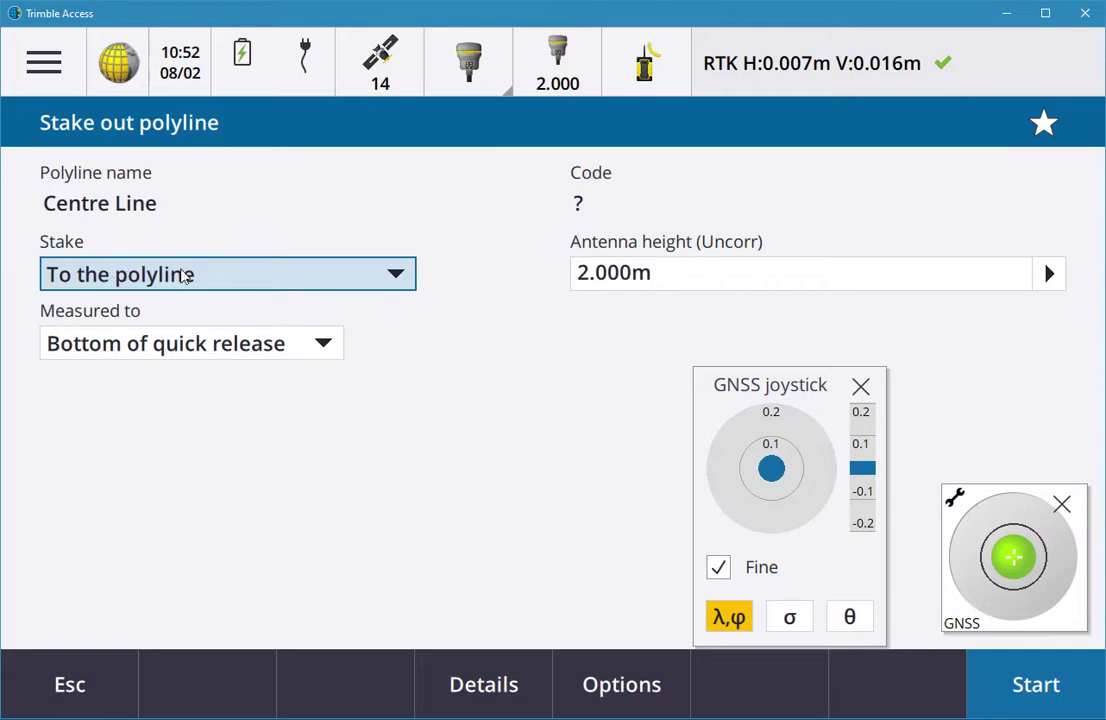
pyautogui.click(248, 280)
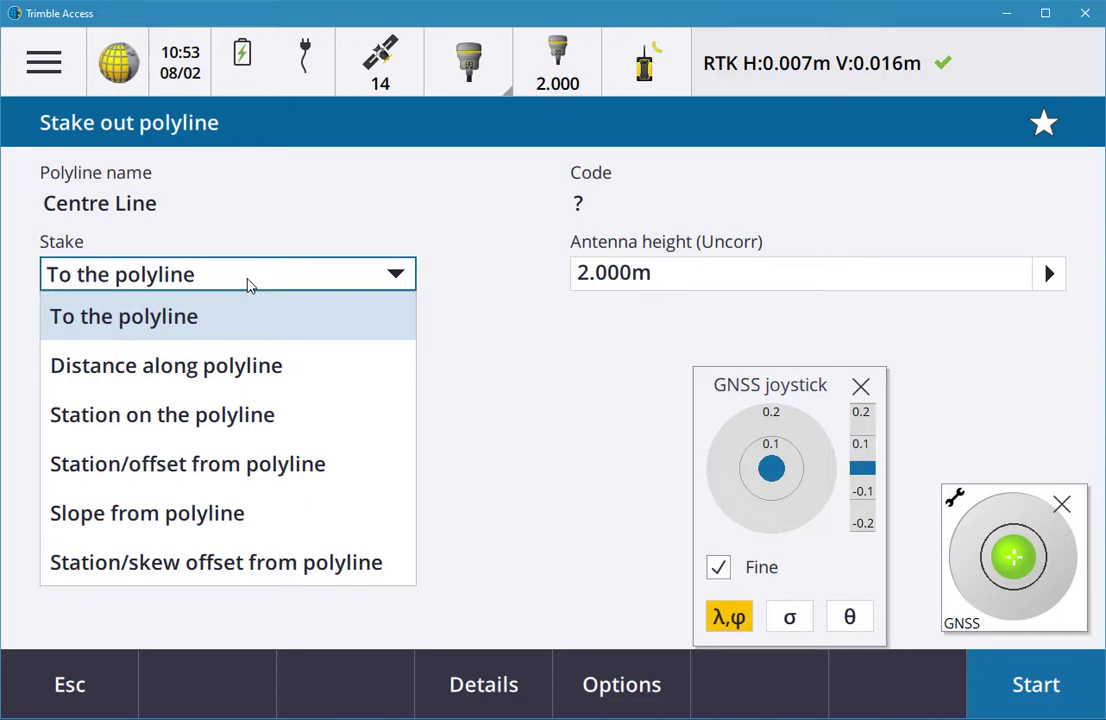
pyautogui.click(250, 283)
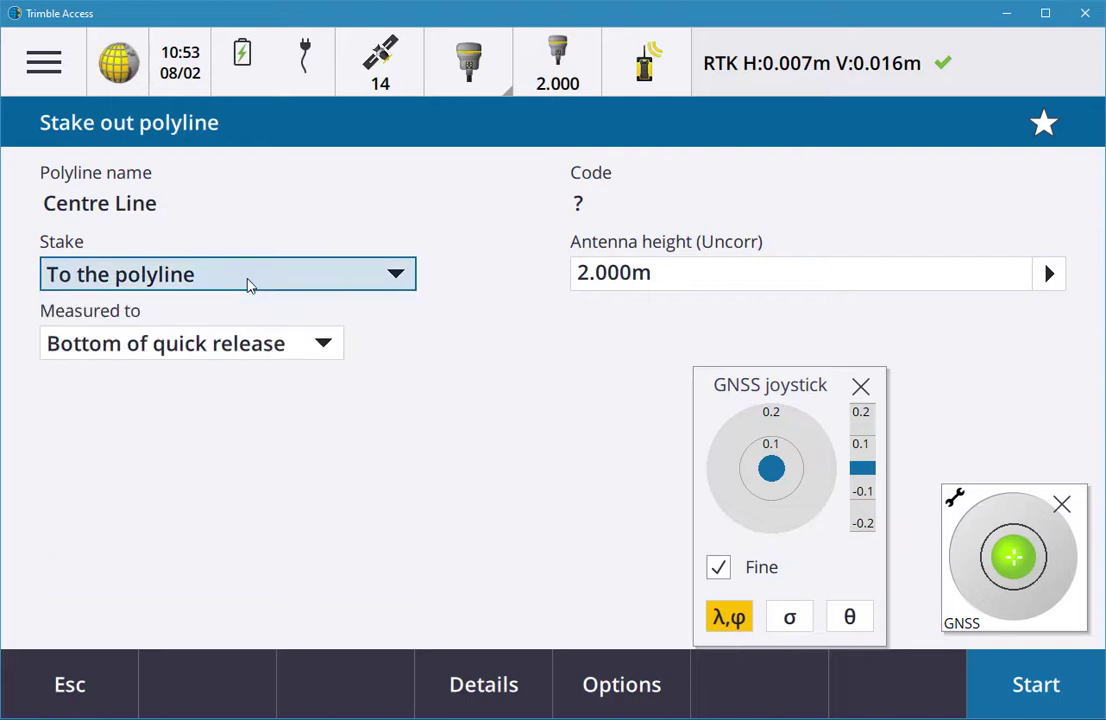
pyautogui.click(1040, 670)
# Step: Move the joystick panel off the readouts, nudge the rover onto the line, and hide the eBubble
pyautogui.moveTo(793, 421)
pyautogui.mouseDown()
pyautogui.moveTo(370, 452)
pyautogui.moveTo(649, 440)
pyautogui.mouseUp()
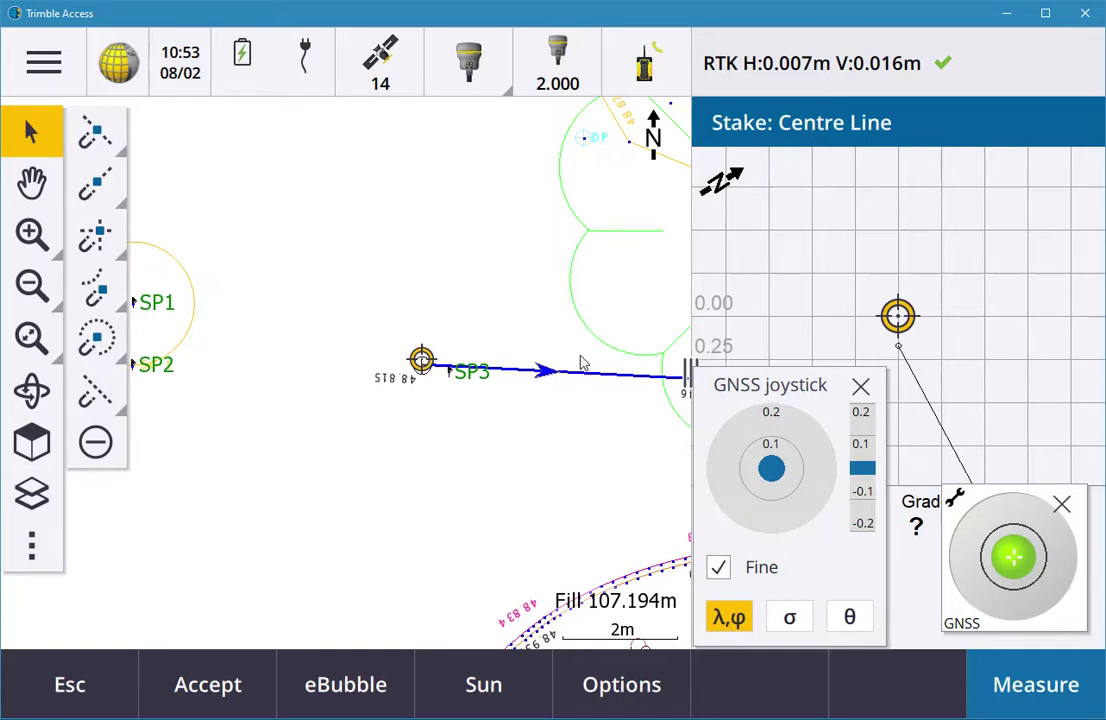
pyautogui.moveTo(733, 388); pyautogui.dragTo(231, 387)
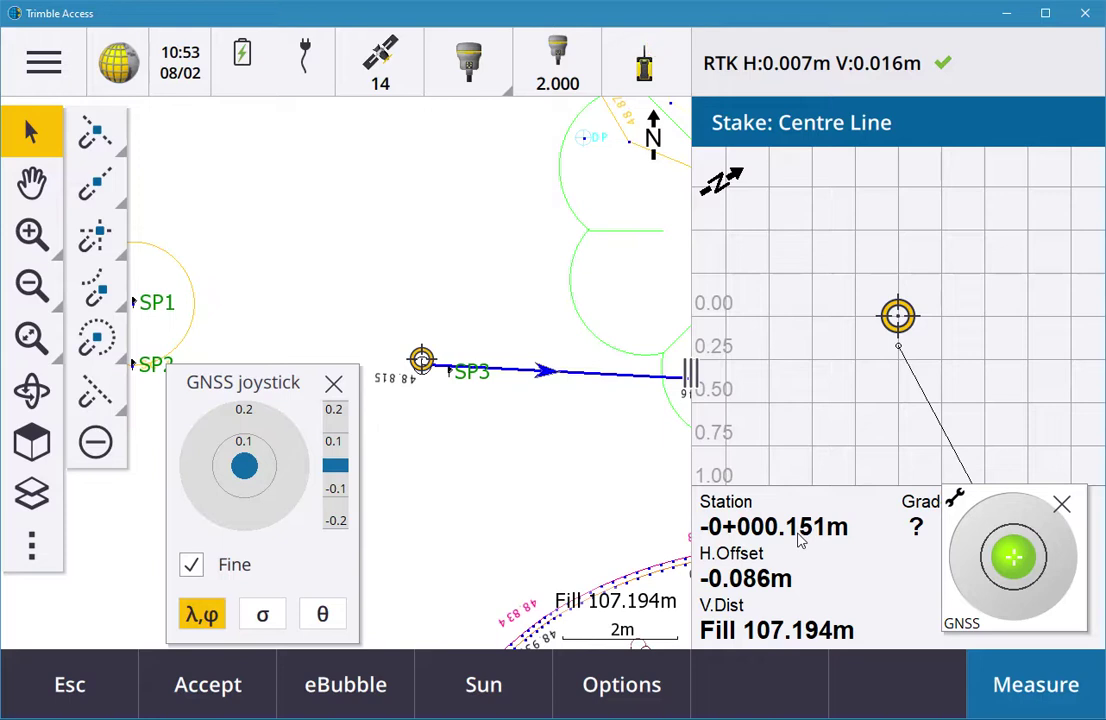
pyautogui.click(272, 481)
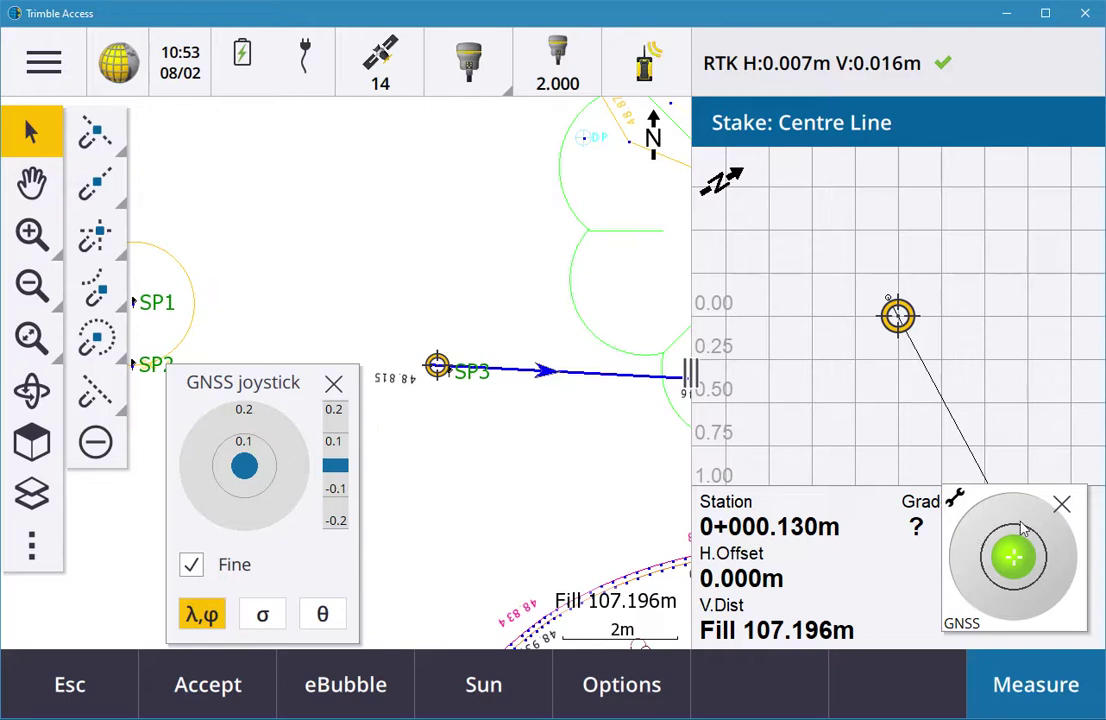
pyautogui.click(1062, 504)
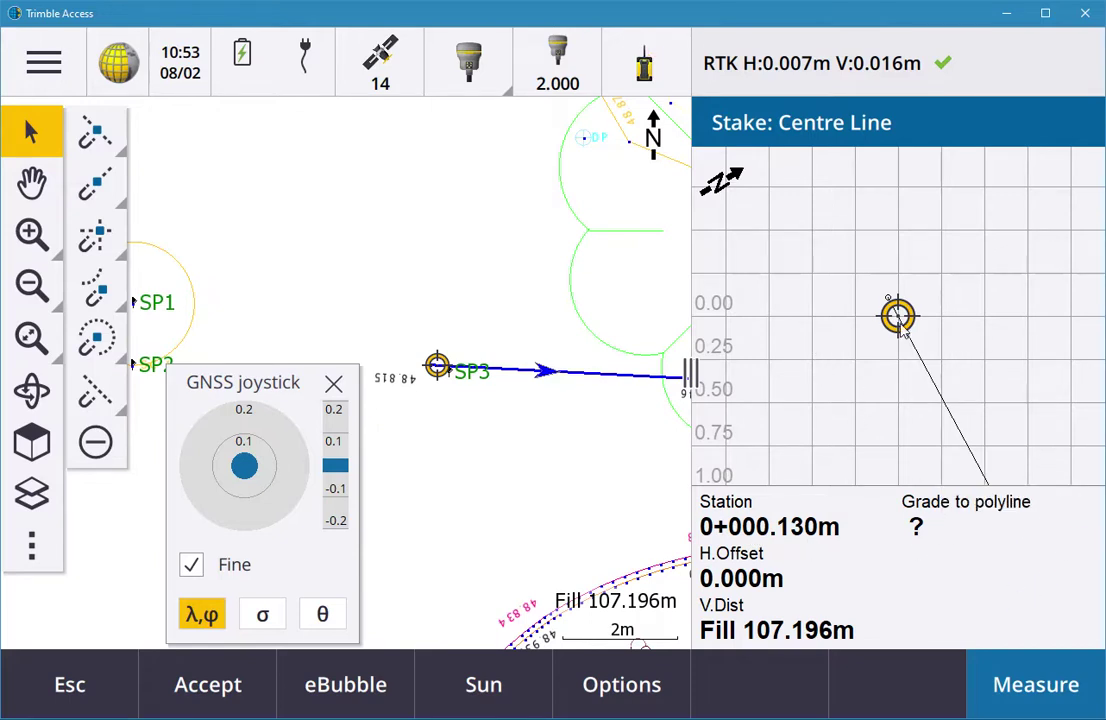
# Step: Drag the rover along and just beside the Centre Line, near station 0+001.046
pyautogui.moveTo(243, 469); pyautogui.dragTo(284, 469)
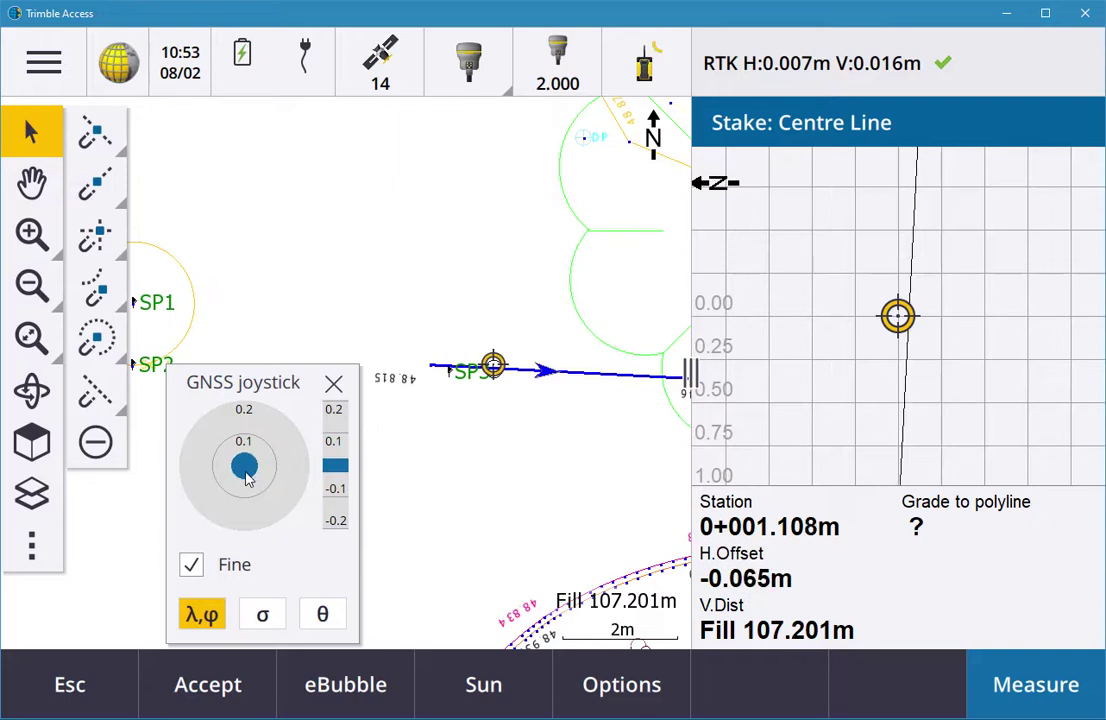
pyautogui.moveTo(248, 478); pyautogui.dragTo(237, 497)
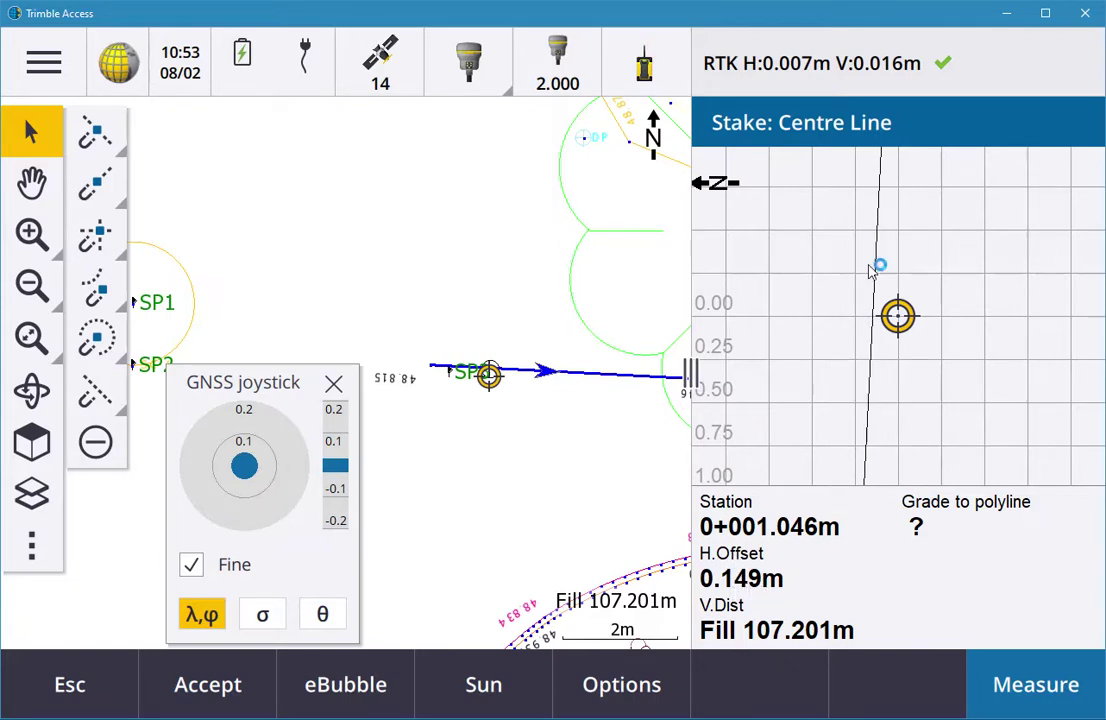
pyautogui.click(345, 686)
pyautogui.click(345, 686)
# Step: Review the stakeout Options screen and leave it without changes
pyautogui.click(605, 708)
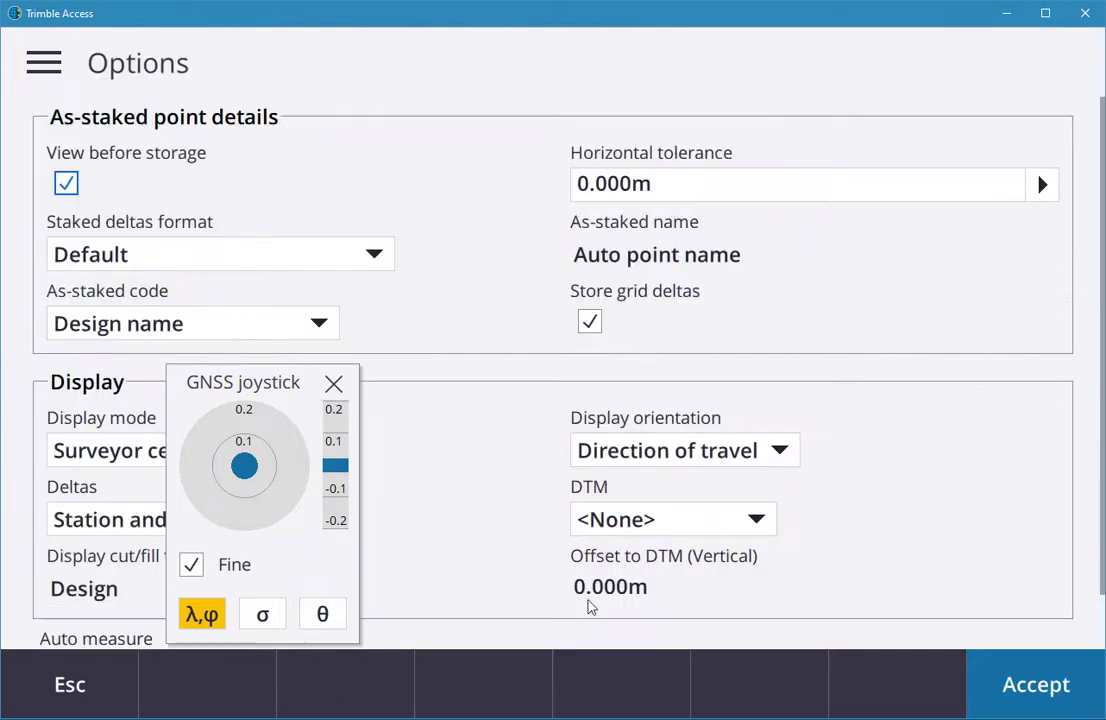
pyautogui.moveTo(290, 390); pyautogui.dragTo(430, 376)
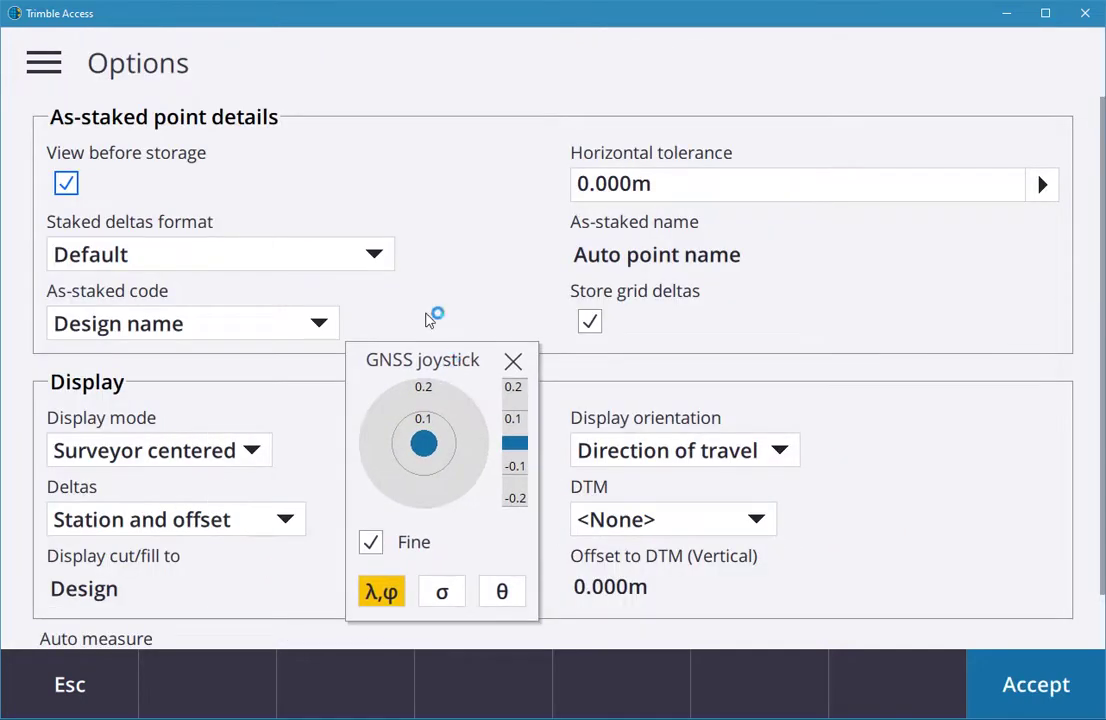
pyautogui.scroll(-1, 538, 432)
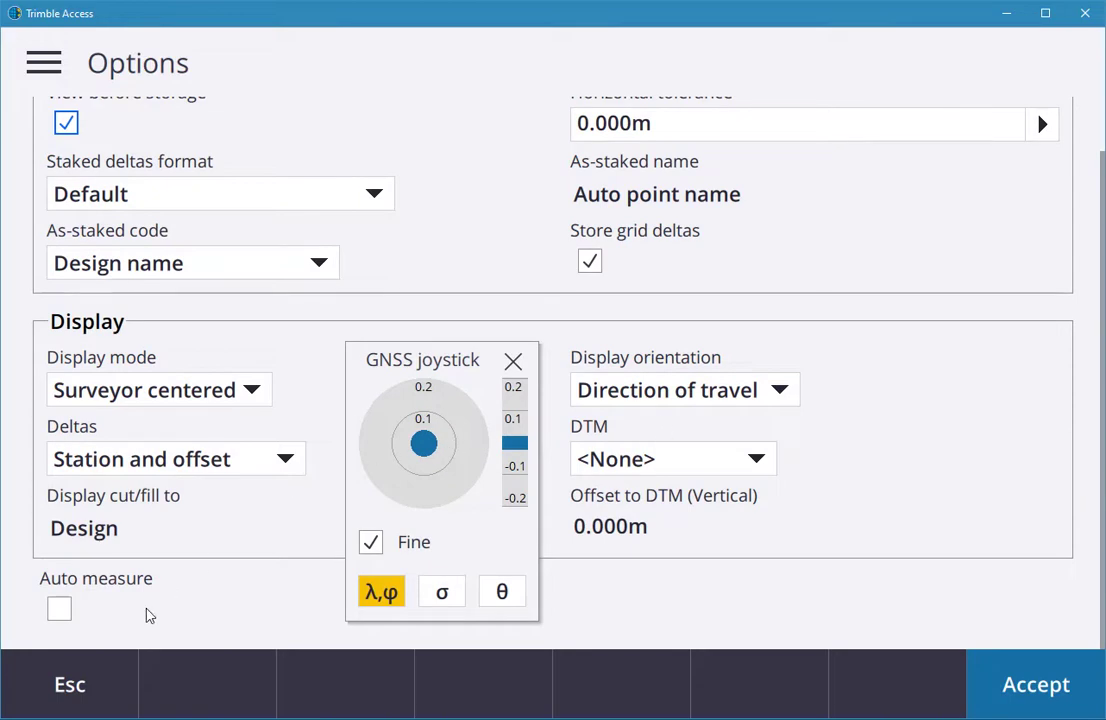
pyautogui.click(90, 684)
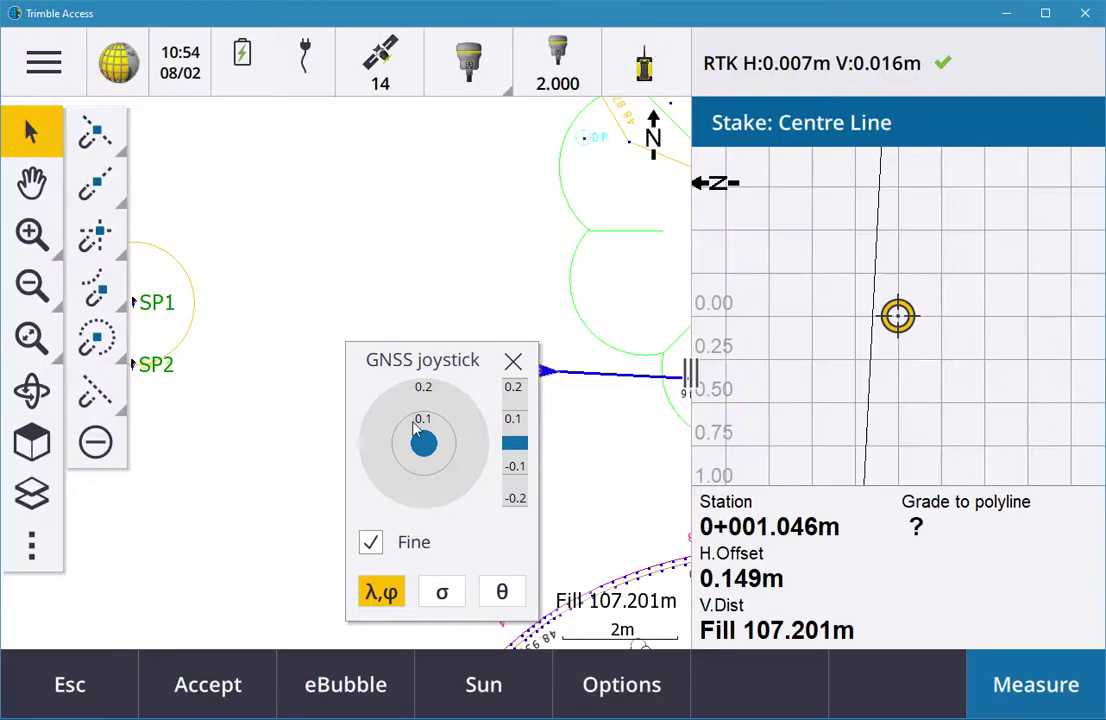
# Step: Move the rover further along the Centre Line to station 0+001.246m
pyautogui.moveTo(372, 358); pyautogui.dragTo(265, 346)
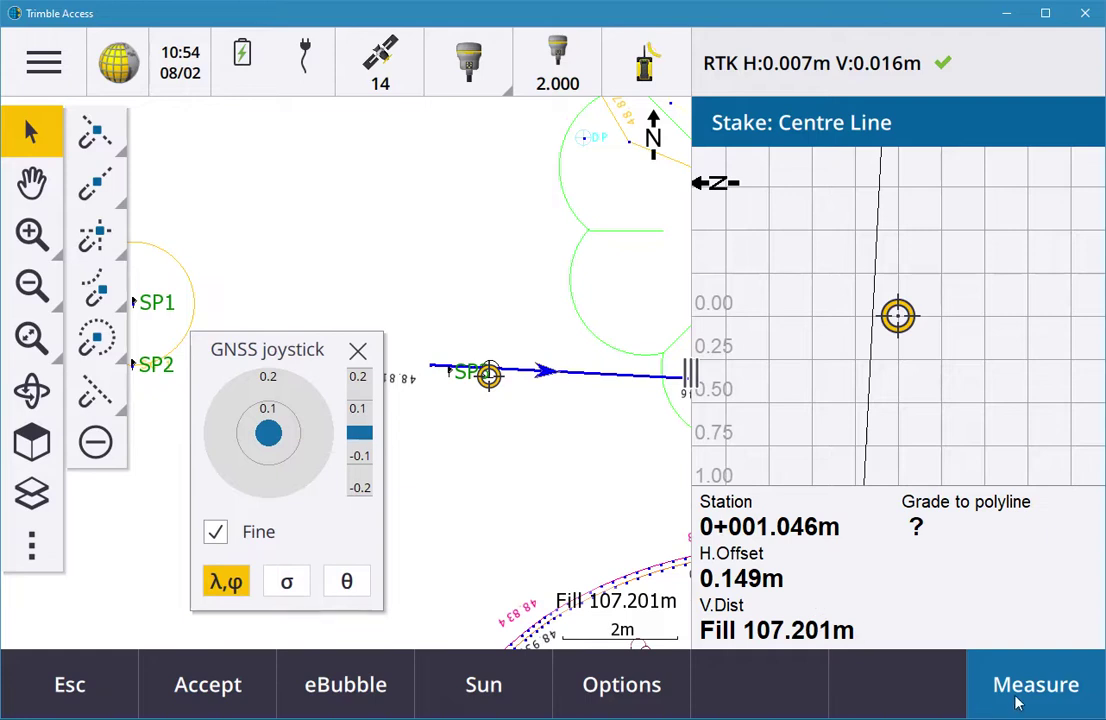
pyautogui.moveTo(268, 432); pyautogui.dragTo(296, 434)
pyautogui.click(311, 433)
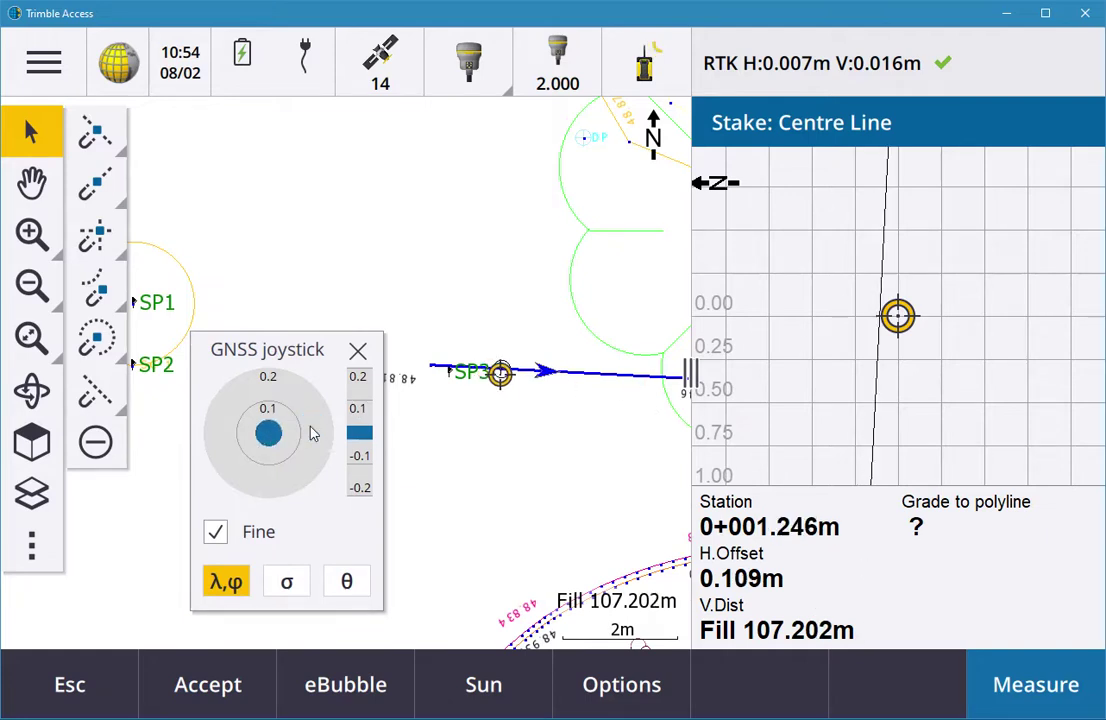
# Step: Change the stake method to 'Distance along polyline' and enter a distance of 2.000m
pyautogui.click(88, 684)
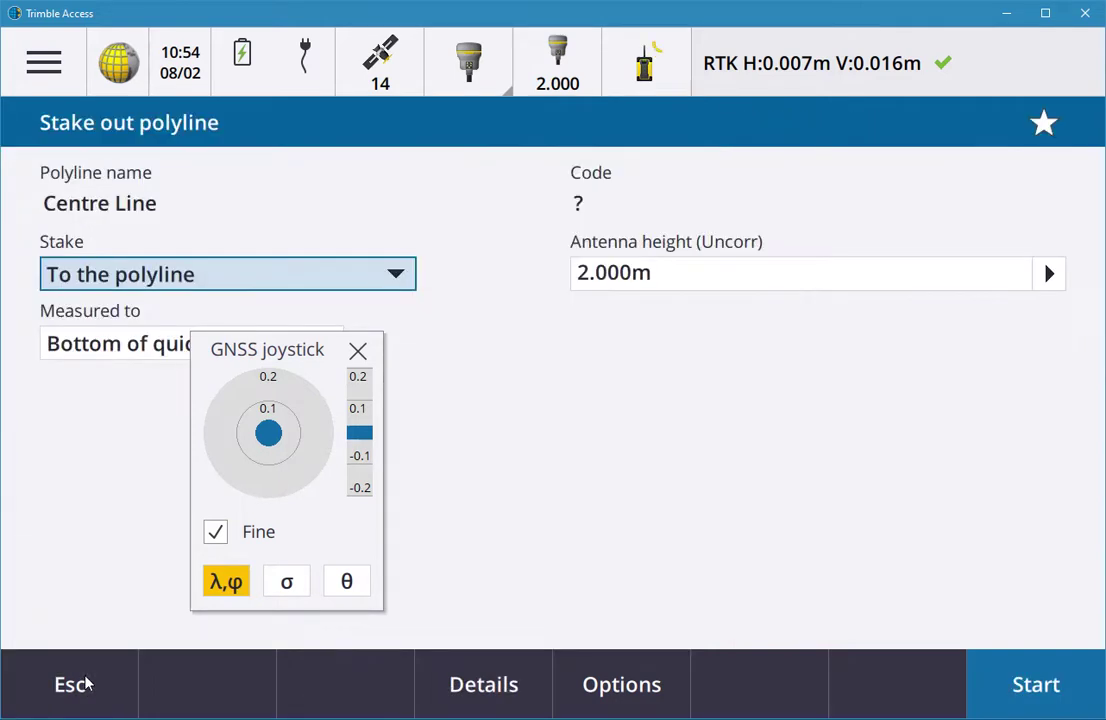
pyautogui.click(314, 274)
pyautogui.click(158, 365)
pyautogui.moveTo(300, 358); pyautogui.dragTo(1005, 388)
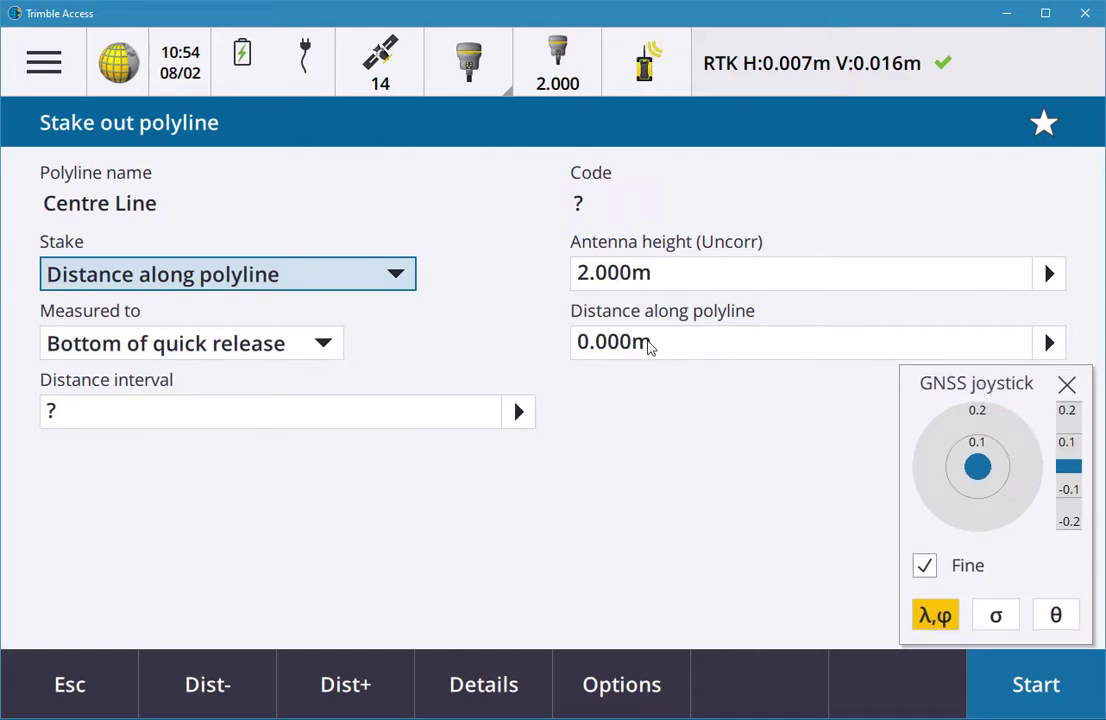
pyautogui.click(648, 346)
pyautogui.moveTo(662, 347); pyautogui.dragTo(580, 343)
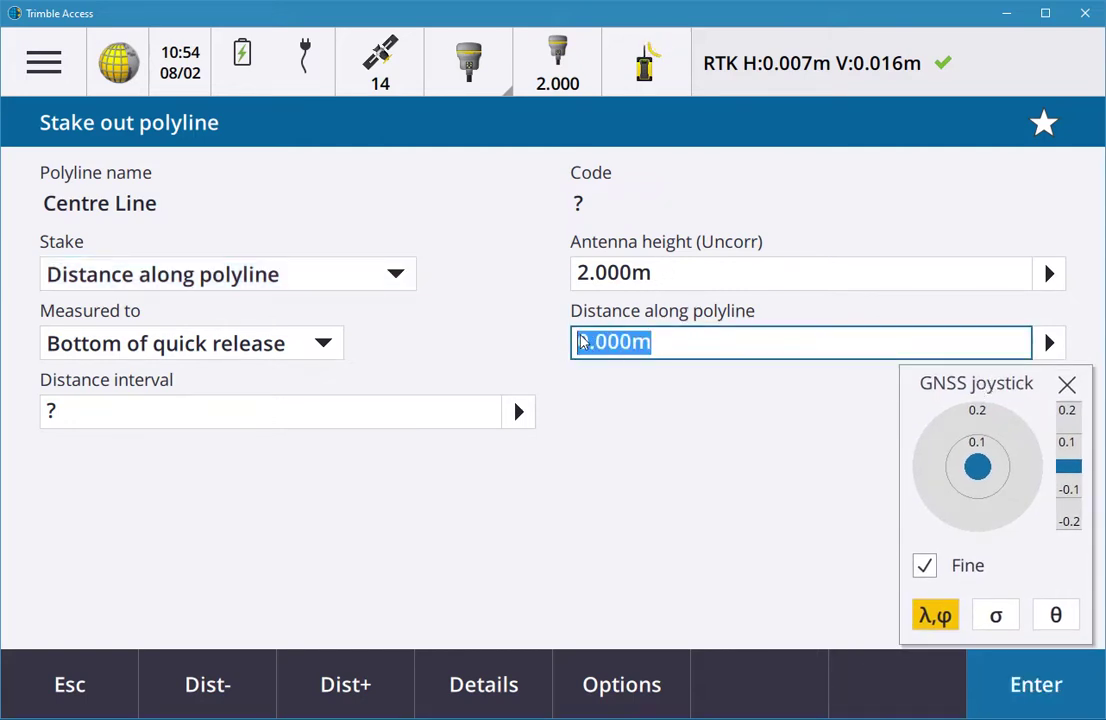
pyautogui.write('2')
pyautogui.click(331, 410)
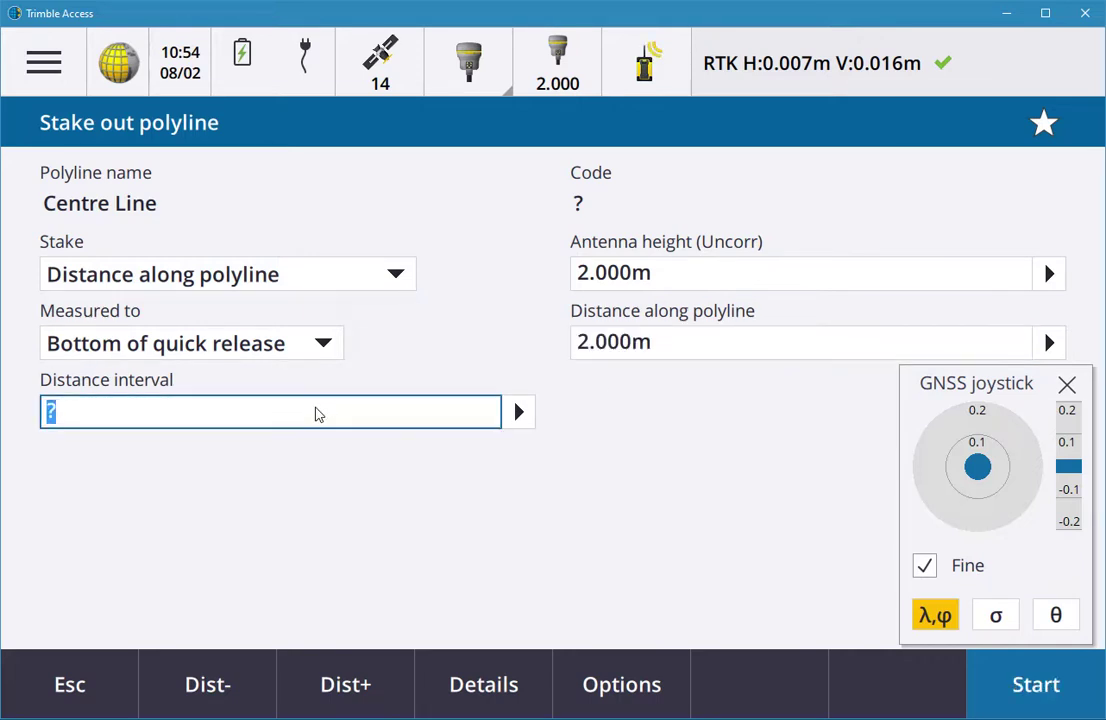
# Step: Confirm the 5.000m distance interval and start the distance-along-polyline stakeout
pyautogui.write('5')
pyautogui.click(1060, 690)
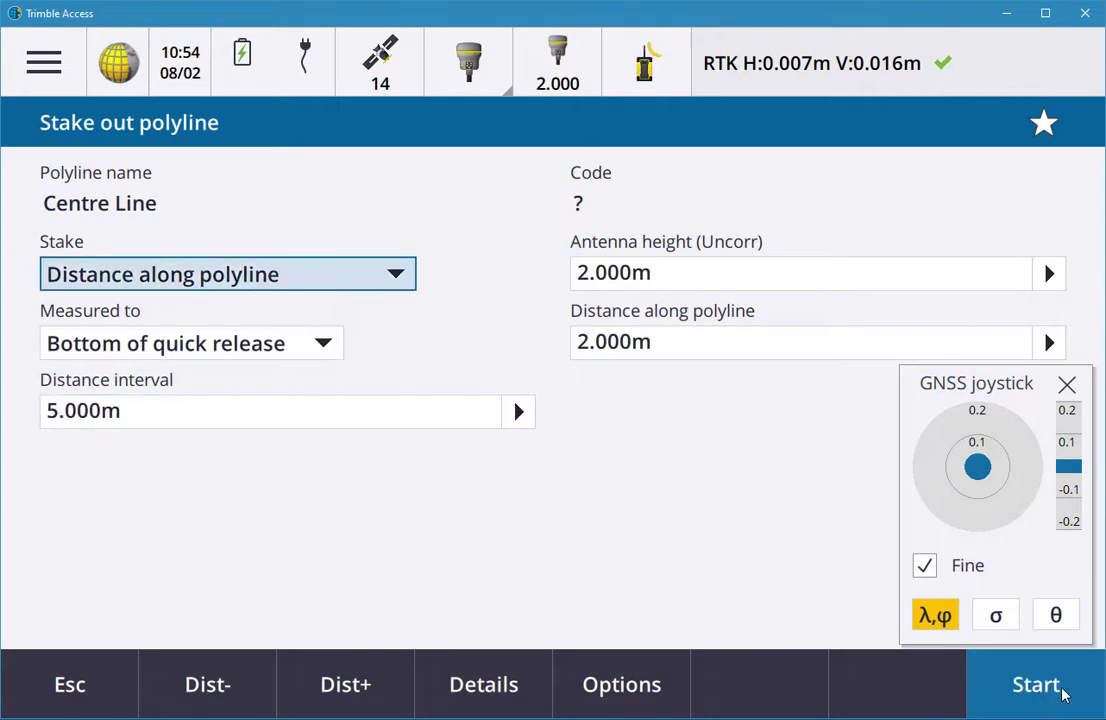
pyautogui.click(1057, 690)
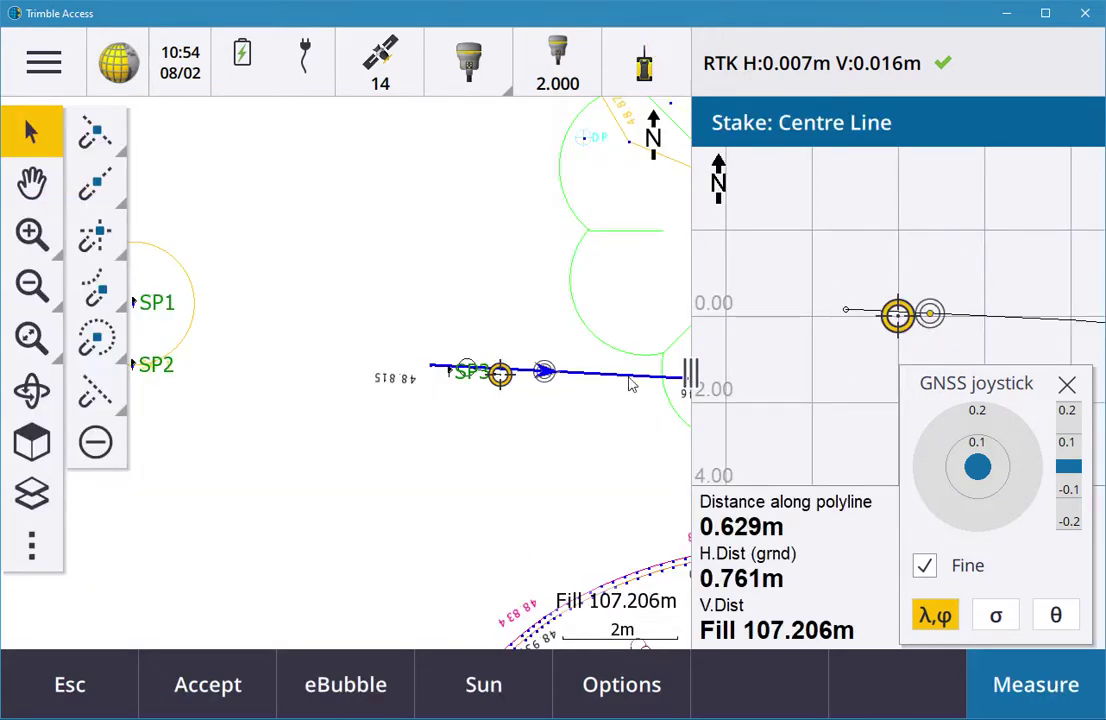
# Step: Pan to SP3 and the centre line, then nudge the GNSS position until H.Dist reads about 0.001m
pyautogui.click(40, 178)
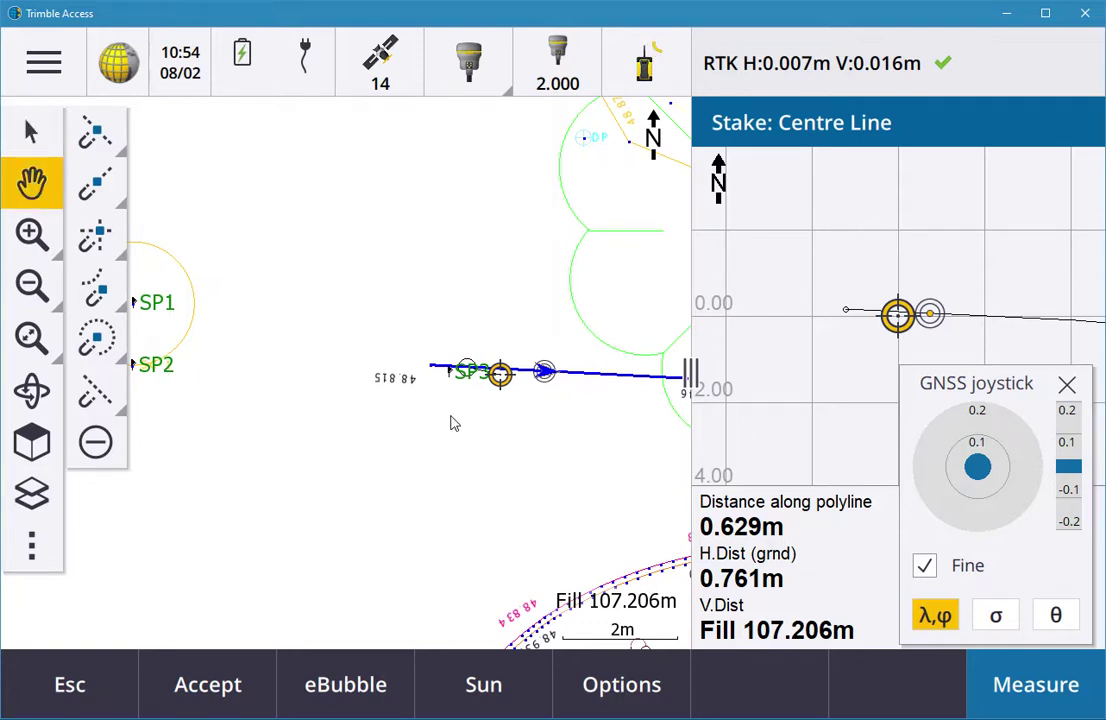
pyautogui.moveTo(449, 417); pyautogui.dragTo(277, 402)
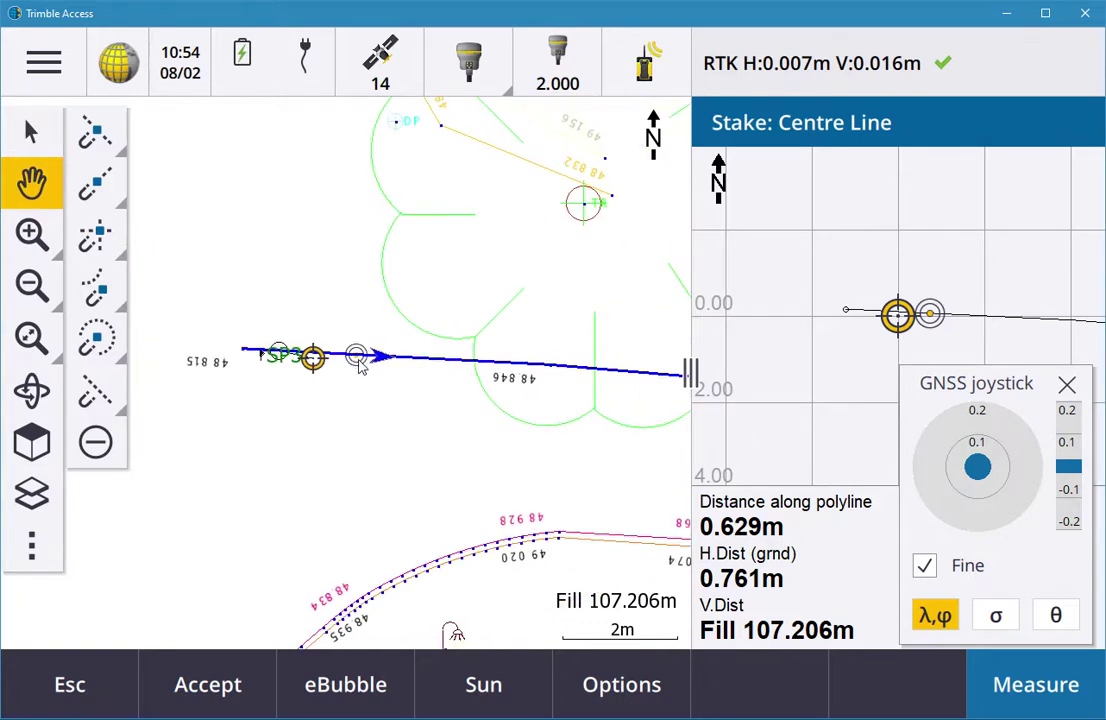
pyautogui.moveTo(360, 373); pyautogui.dragTo(436, 397)
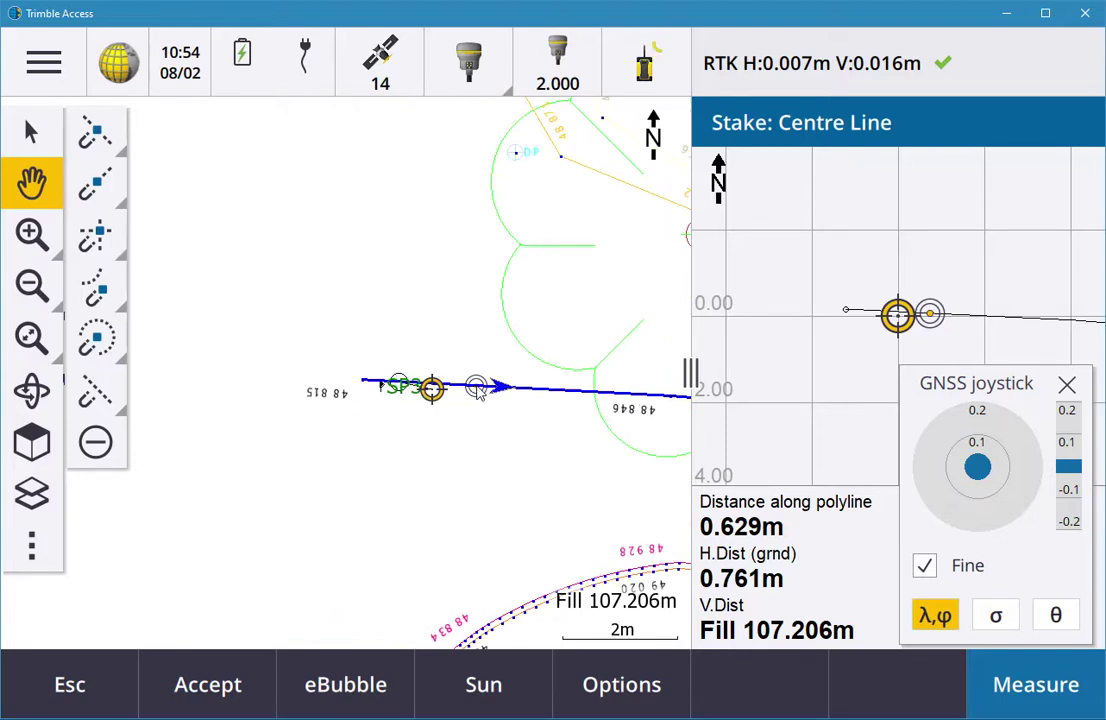
pyautogui.click(1008, 464)
pyautogui.moveTo(1003, 461); pyautogui.dragTo(1010, 474)
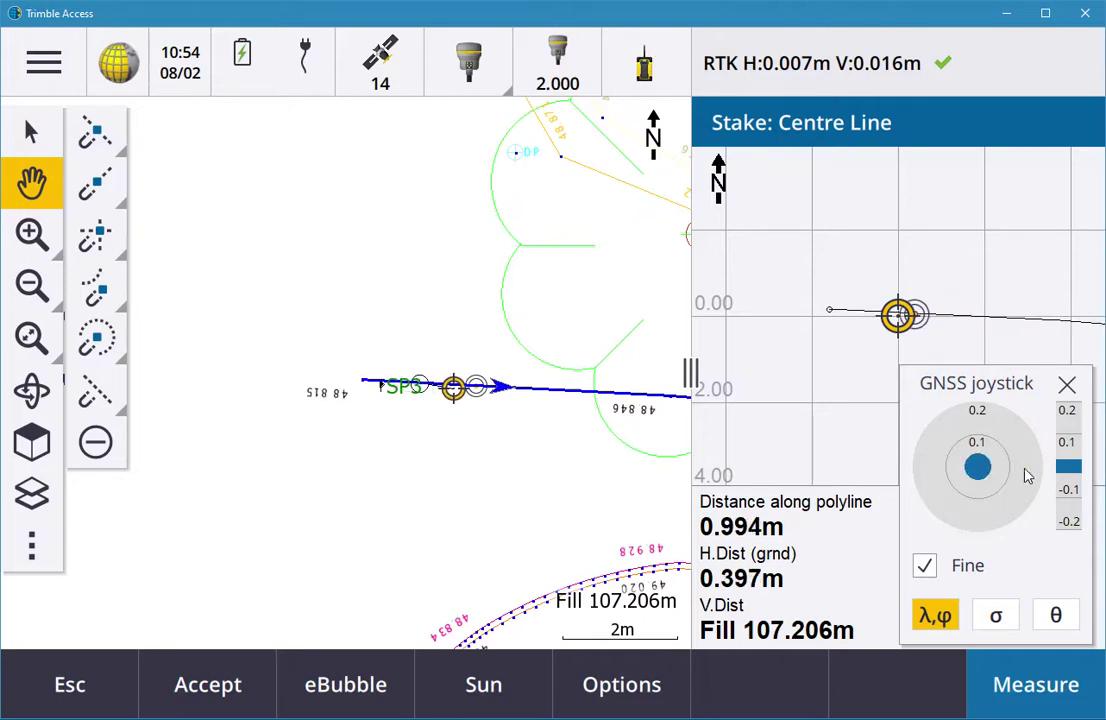
pyautogui.click(990, 455)
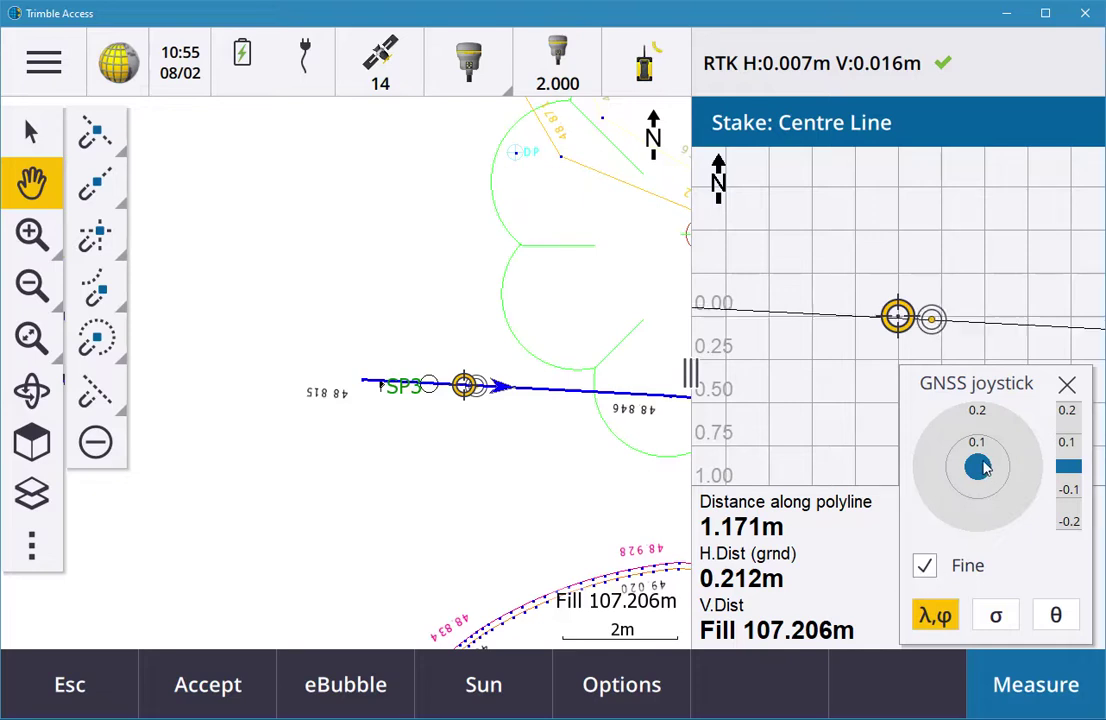
pyautogui.moveTo(985, 470)
pyautogui.mouseDown()
pyautogui.moveTo(1000, 484)
pyautogui.moveTo(983, 483)
pyautogui.mouseUp()
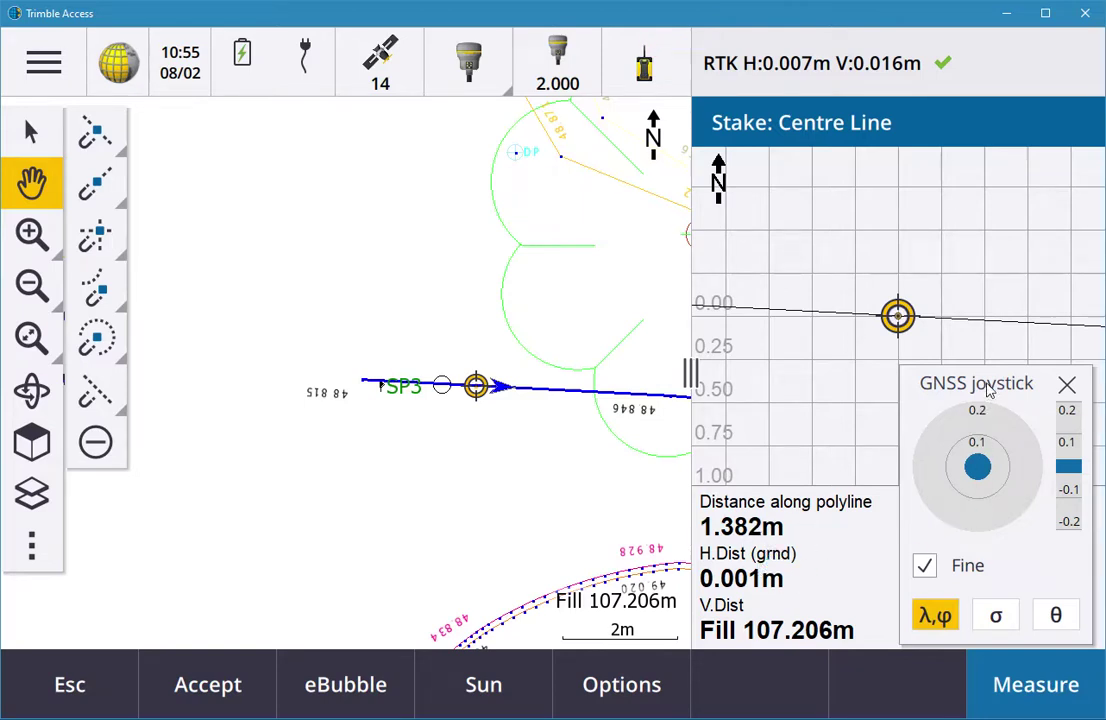
pyautogui.moveTo(981, 384); pyautogui.dragTo(224, 343)
# Step: Switch the stake method to 'Station on the polyline' and pick station 0+010.000m (CXS) from the list
pyautogui.click(85, 680)
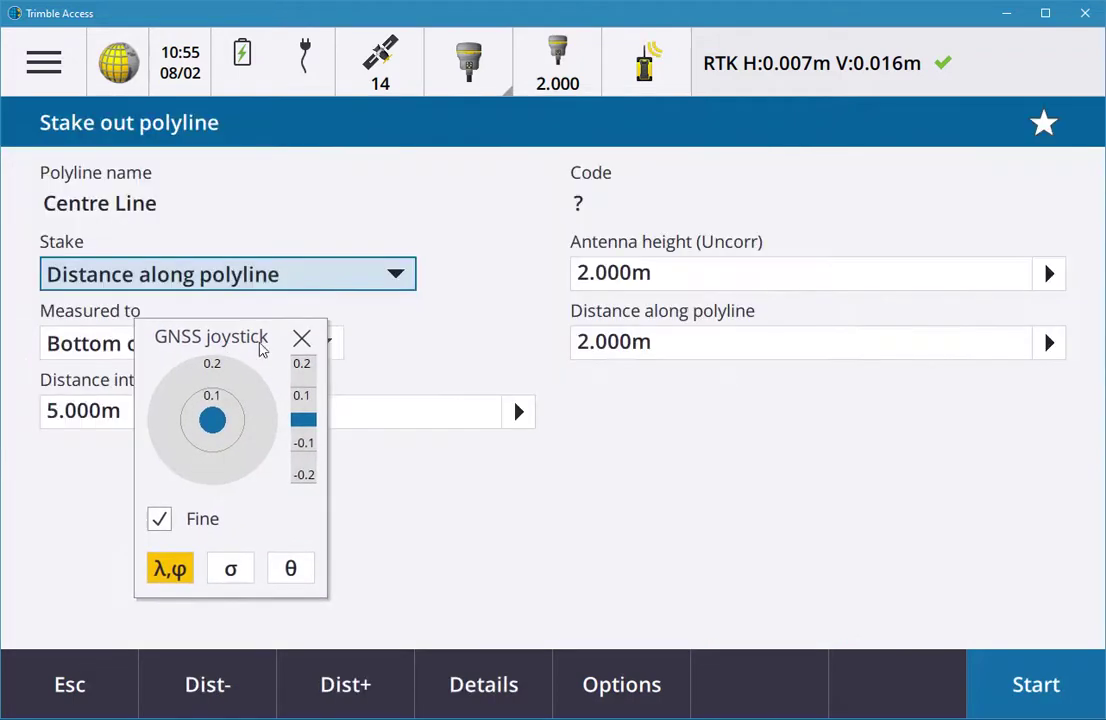
pyautogui.moveTo(240, 353); pyautogui.dragTo(948, 365)
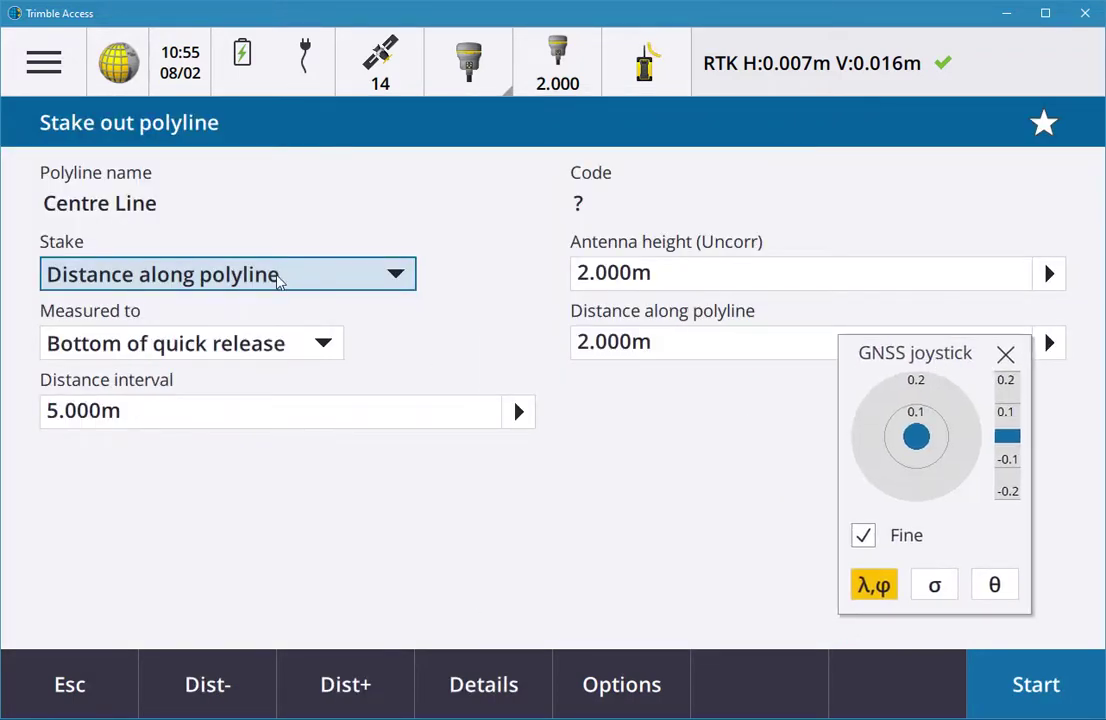
pyautogui.click(279, 276)
pyautogui.click(200, 422)
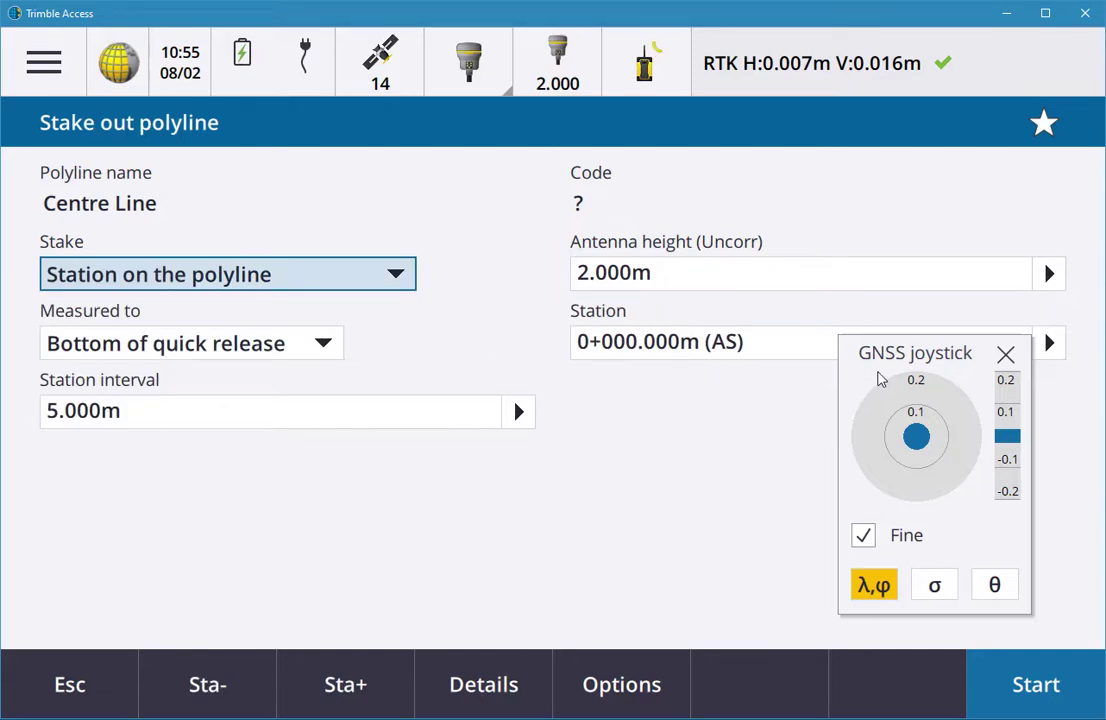
pyautogui.moveTo(884, 365); pyautogui.dragTo(911, 407)
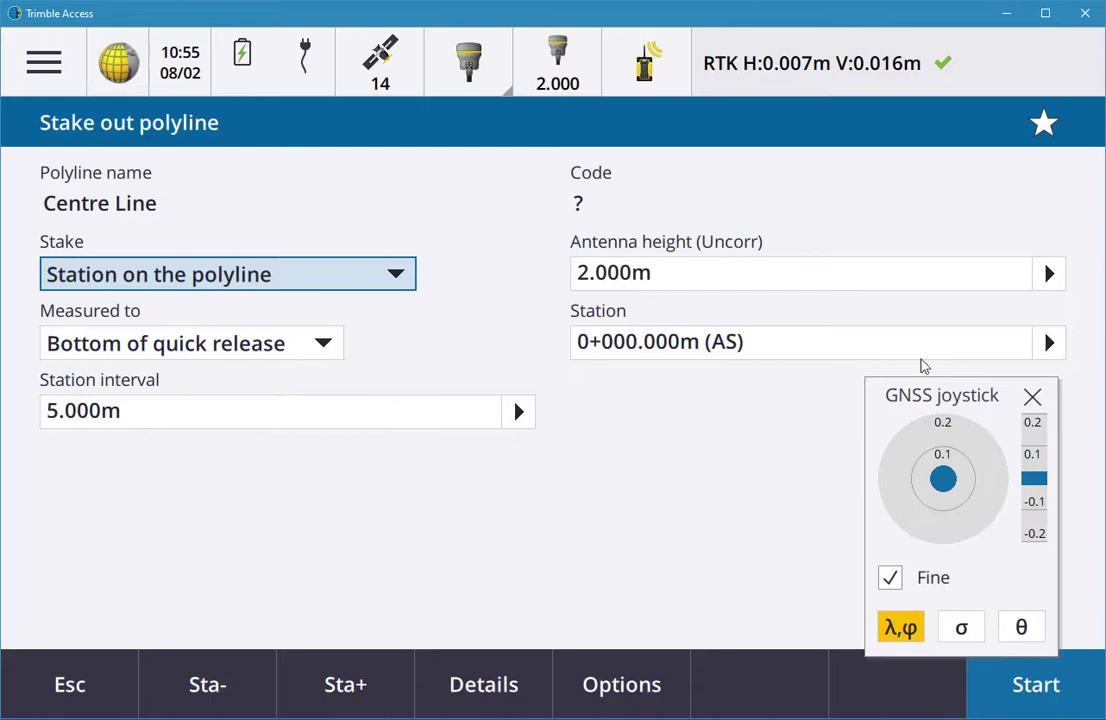
pyautogui.click(1049, 343)
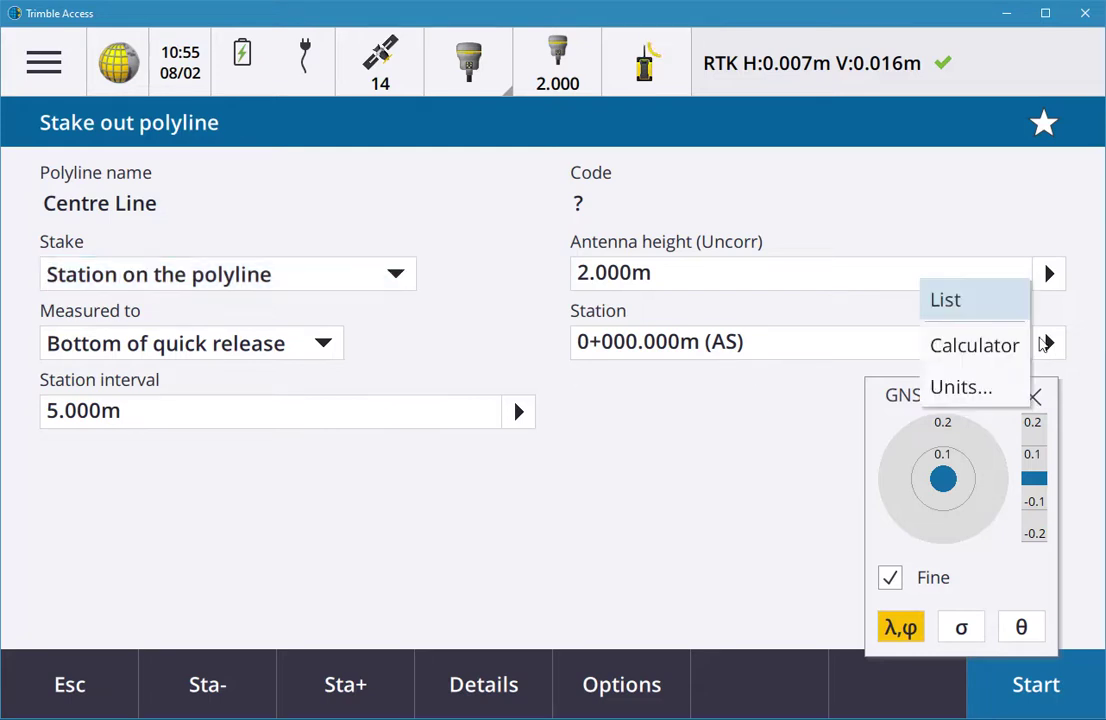
pyautogui.click(995, 319)
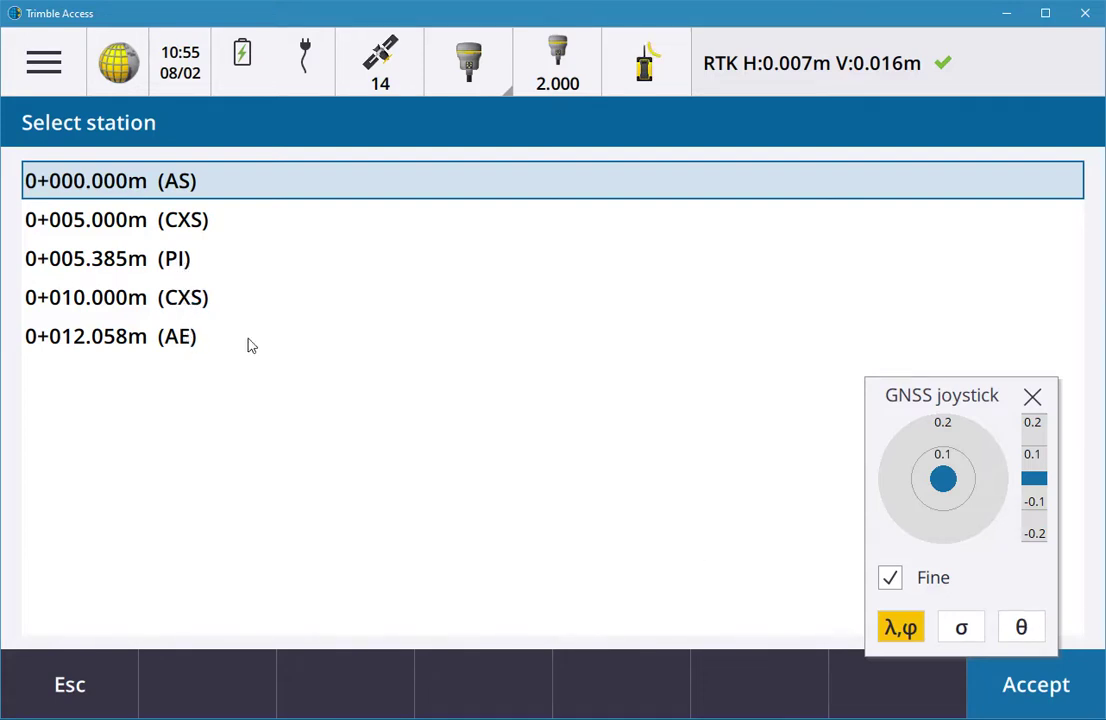
pyautogui.doubleClick(128, 297)
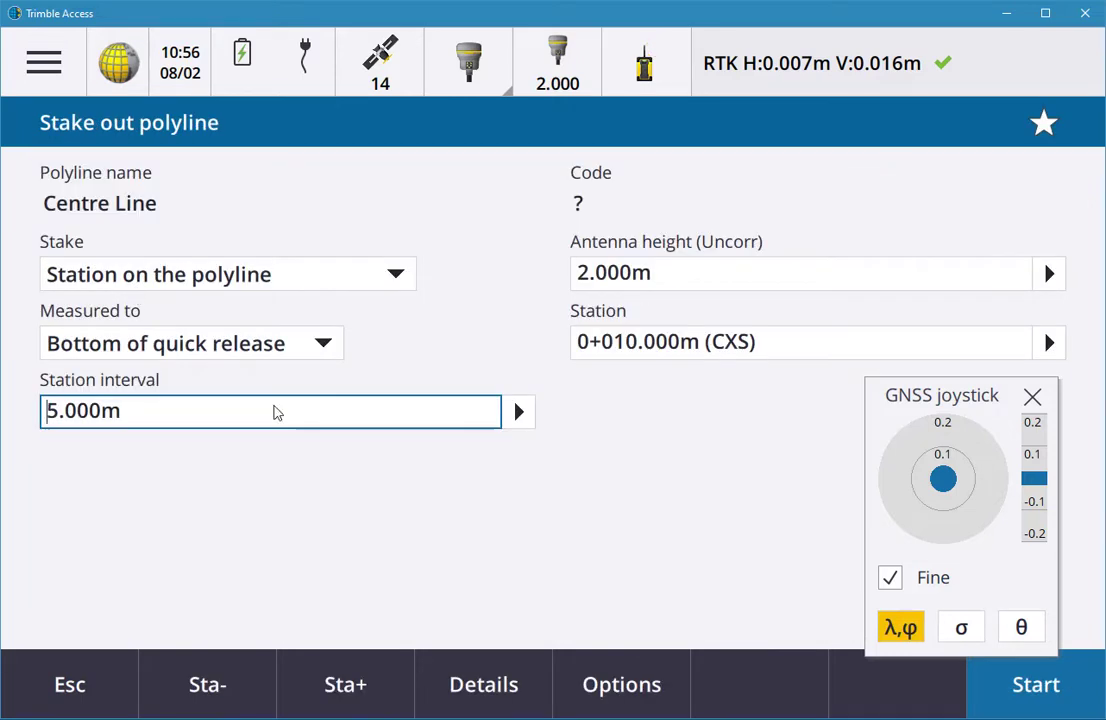
# Step: Start the station stakeout, then switch back to 'To the polyline' and run that stakeout instead
pyautogui.click(1022, 690)
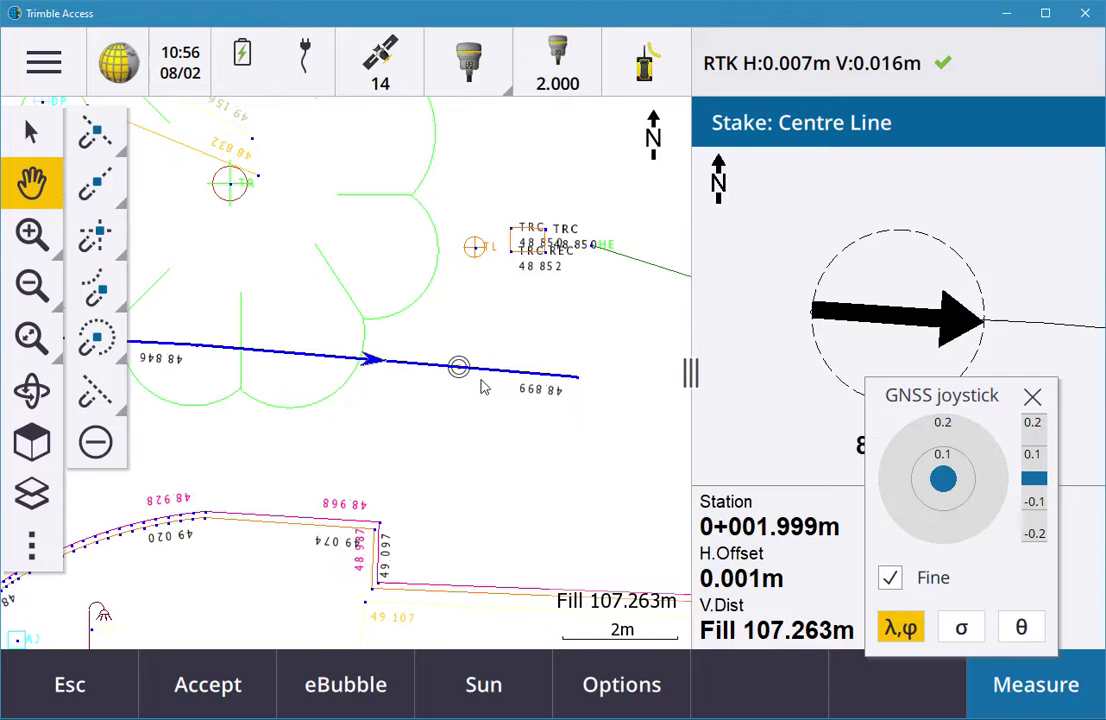
pyautogui.click(70, 710)
pyautogui.click(259, 276)
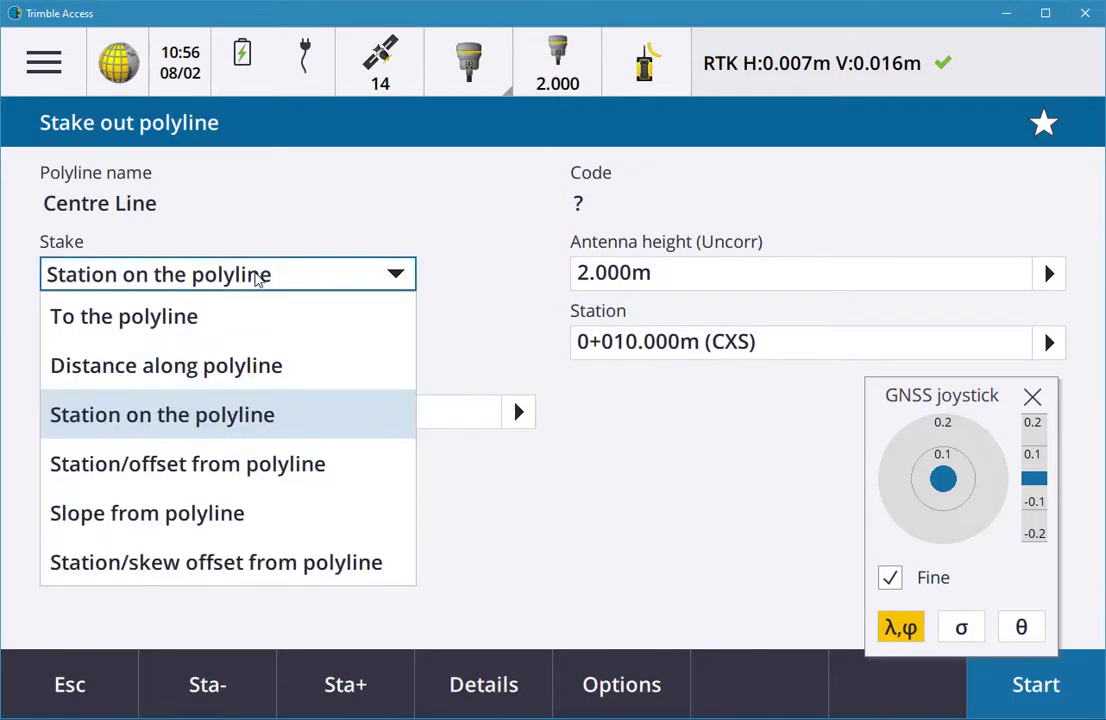
pyautogui.click(168, 336)
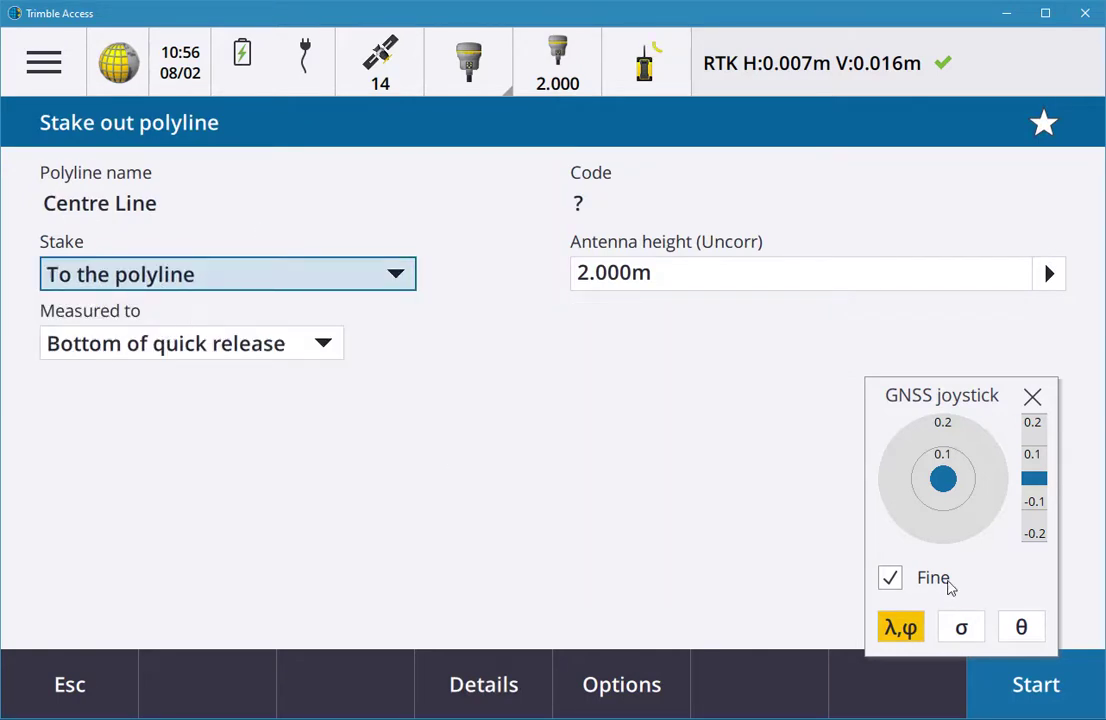
pyautogui.click(1055, 712)
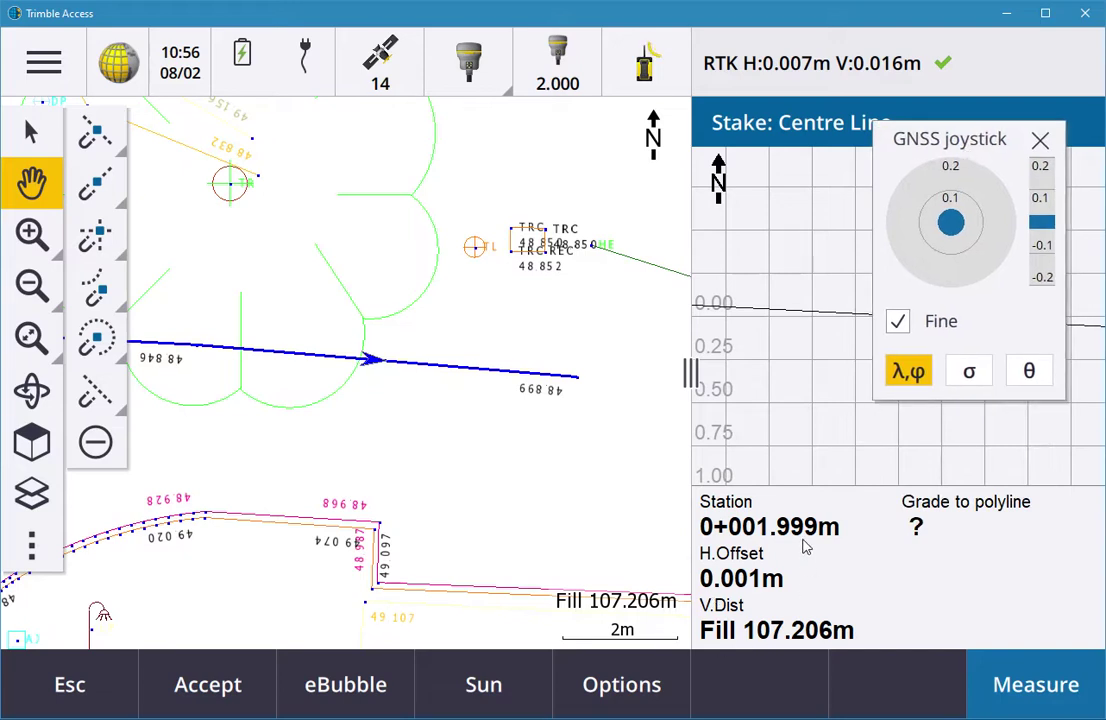
pyautogui.click(97, 685)
# Step: Set the stake method to 'Station on the polyline' with station 0+002.000m
pyautogui.click(249, 273)
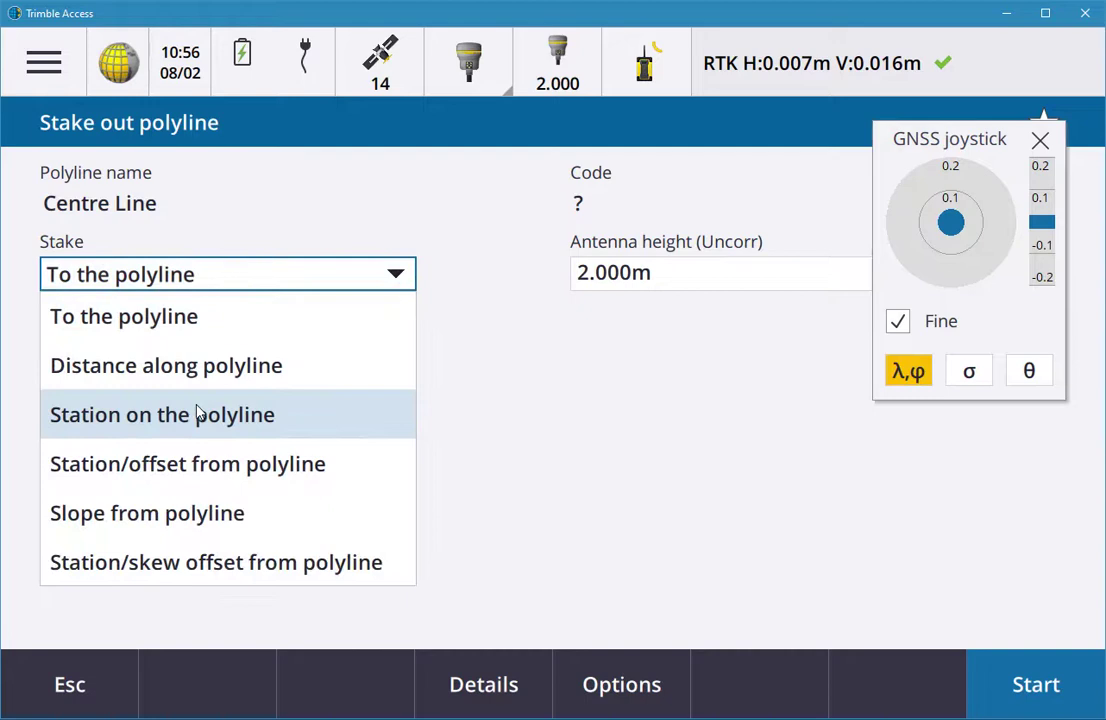
pyautogui.click(166, 414)
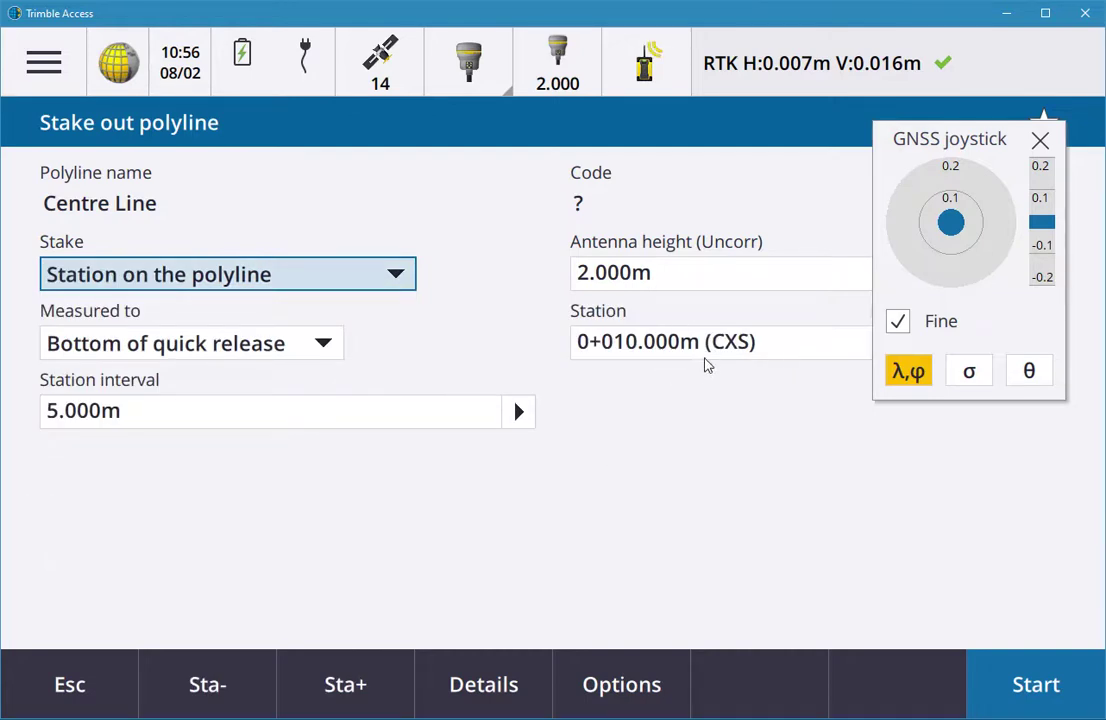
pyautogui.moveTo(760, 360); pyautogui.dragTo(607, 313)
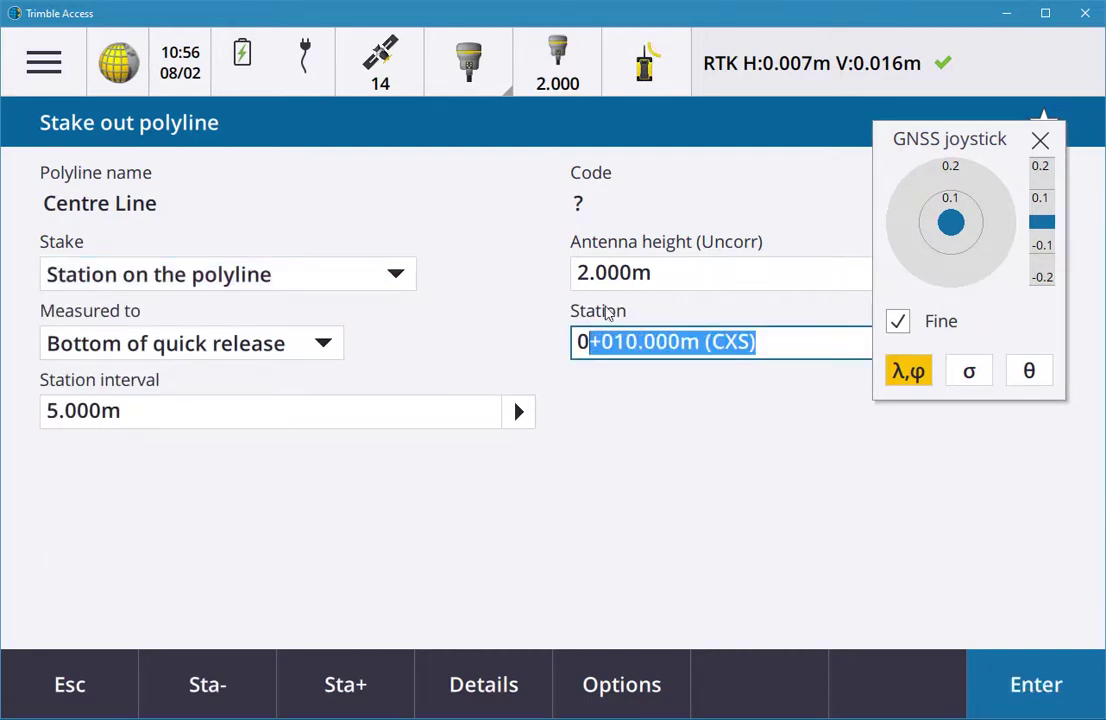
pyautogui.write('022')
pyautogui.press('BackSpace')
pyautogui.press('BackSpace')
pyautogui.press('BackSpace')
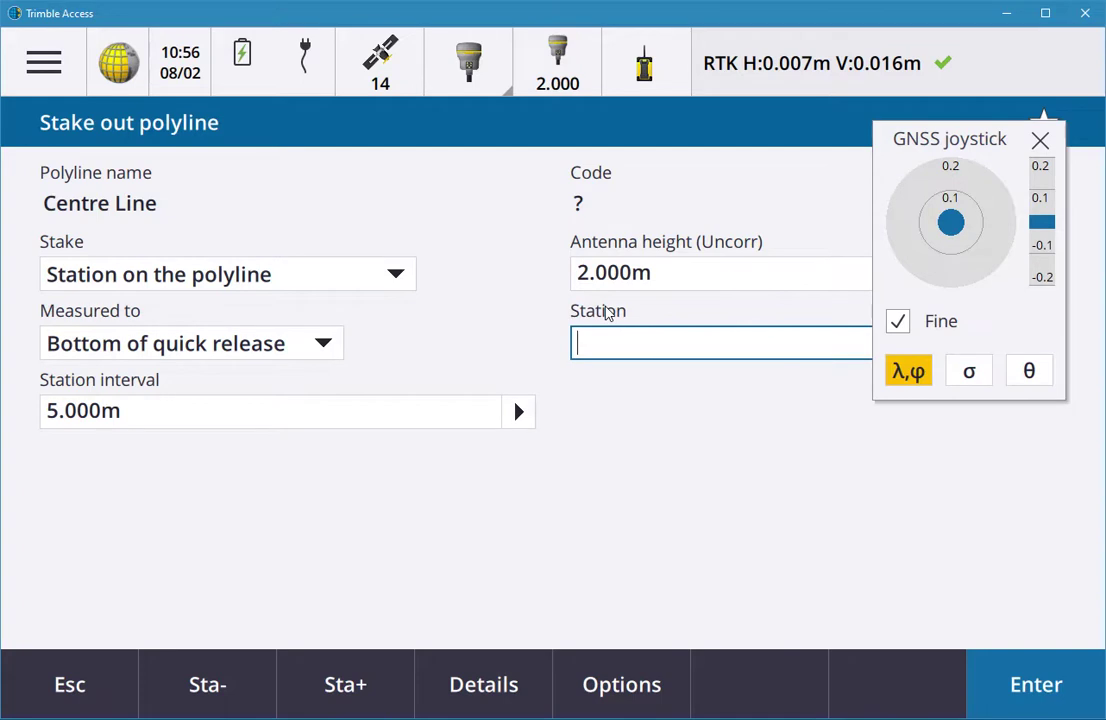
pyautogui.write('2')
pyautogui.press('Tab')
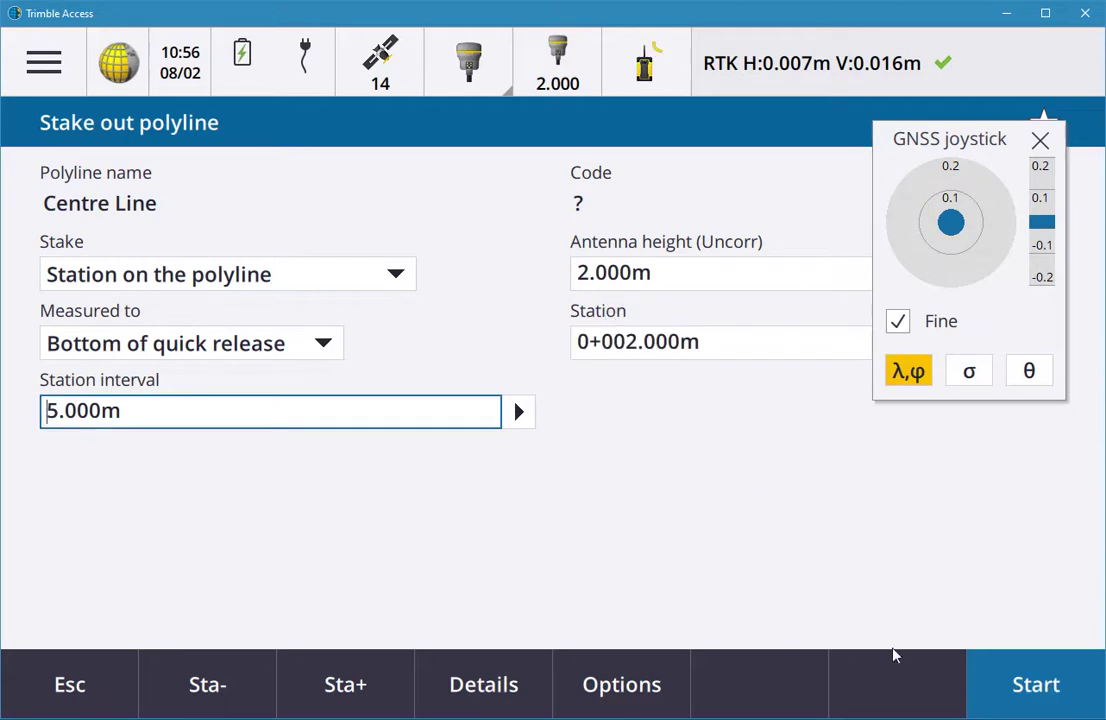
# Step: Start staking station 0+002.000m and pan the map to show the rover position
pyautogui.click(1017, 685)
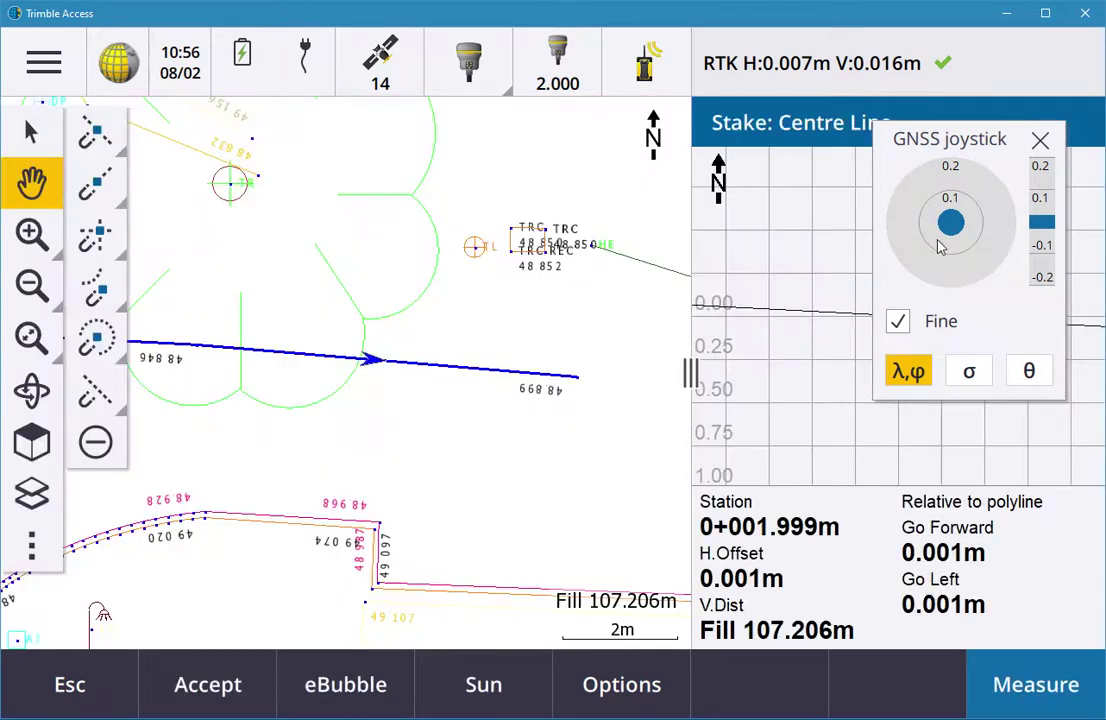
pyautogui.moveTo(905, 175); pyautogui.dragTo(490, 115)
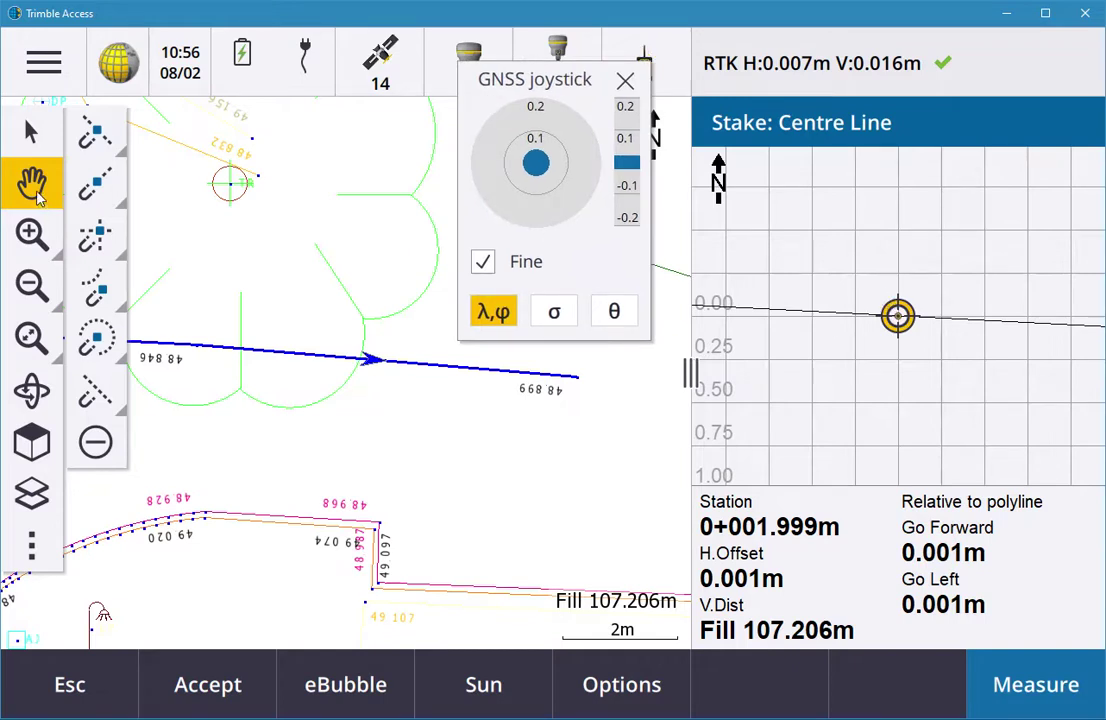
pyautogui.moveTo(190, 414); pyautogui.dragTo(487, 492)
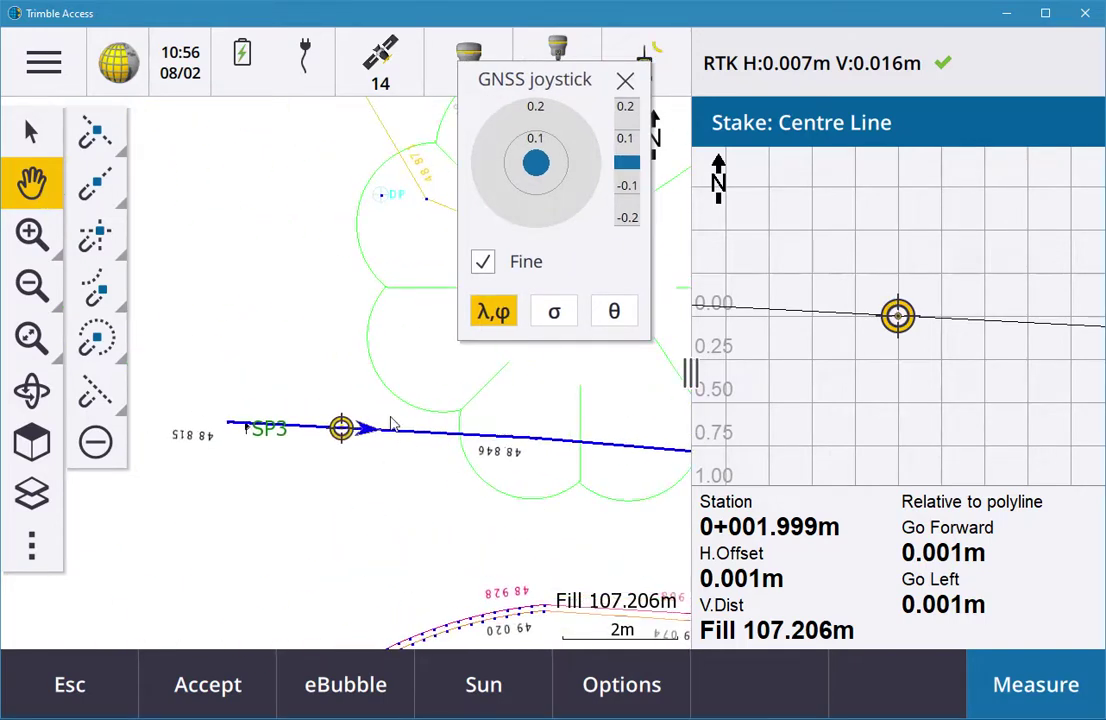
pyautogui.click(620, 504)
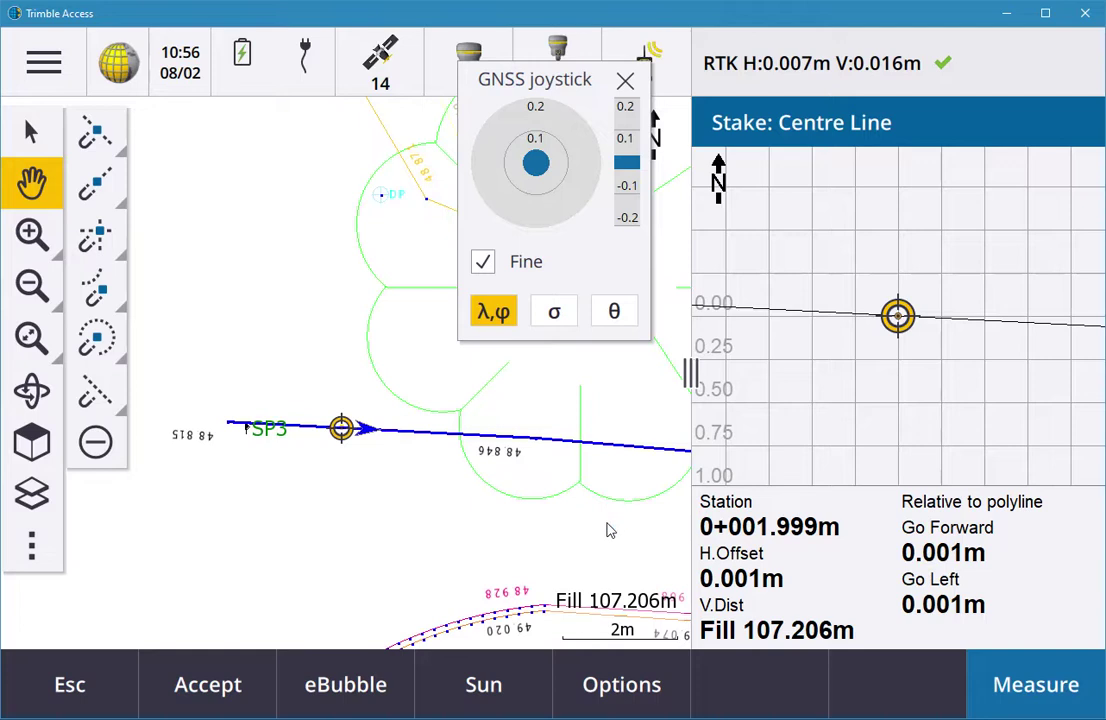